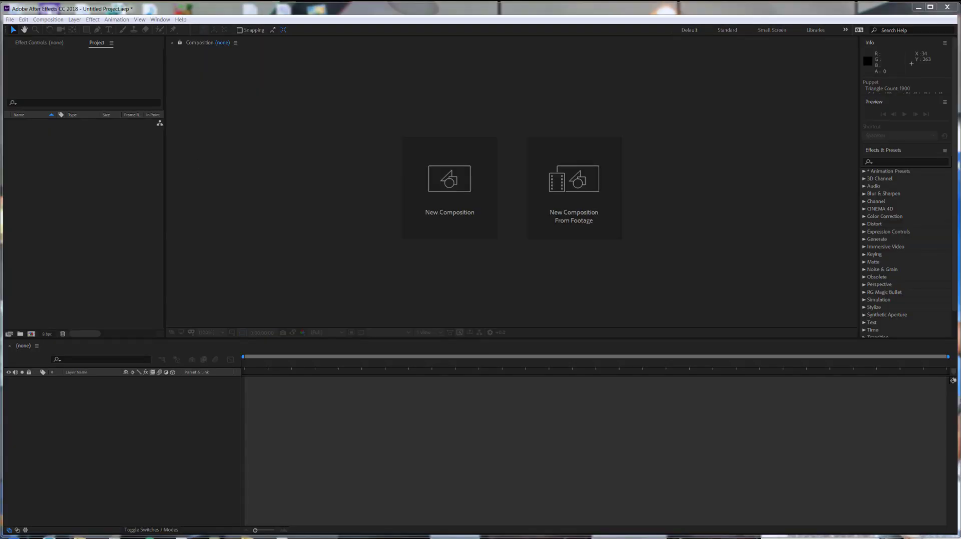
Import INSTAGRAM ANIMATION CARDI B as Composition - Retain Layer Sizes with Editable Layer Styles.
left_click(11, 19)
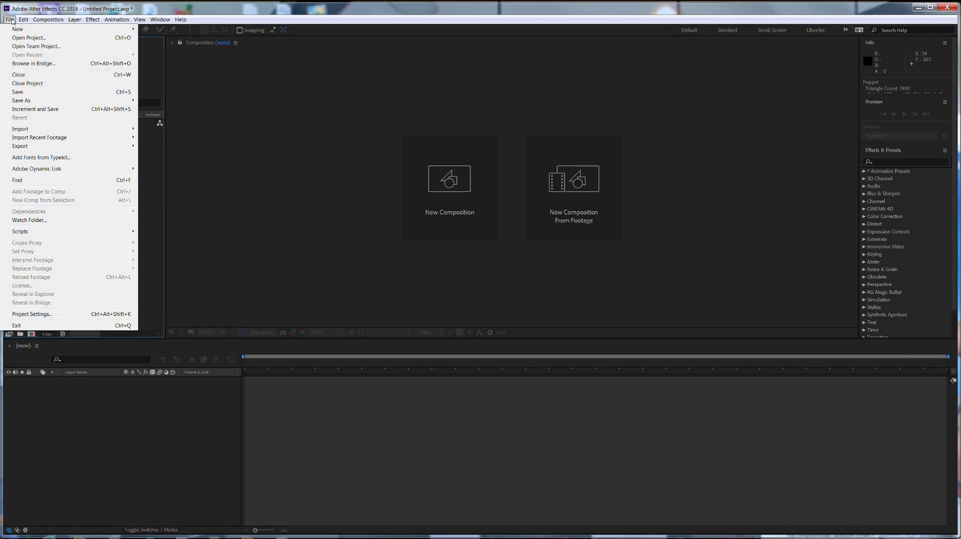
mouse_move(54, 134)
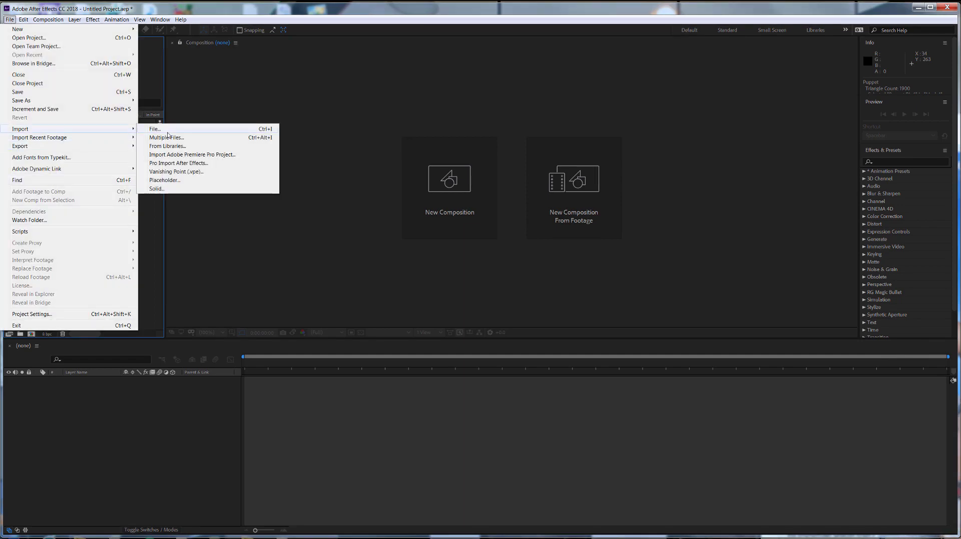
left_click(159, 129)
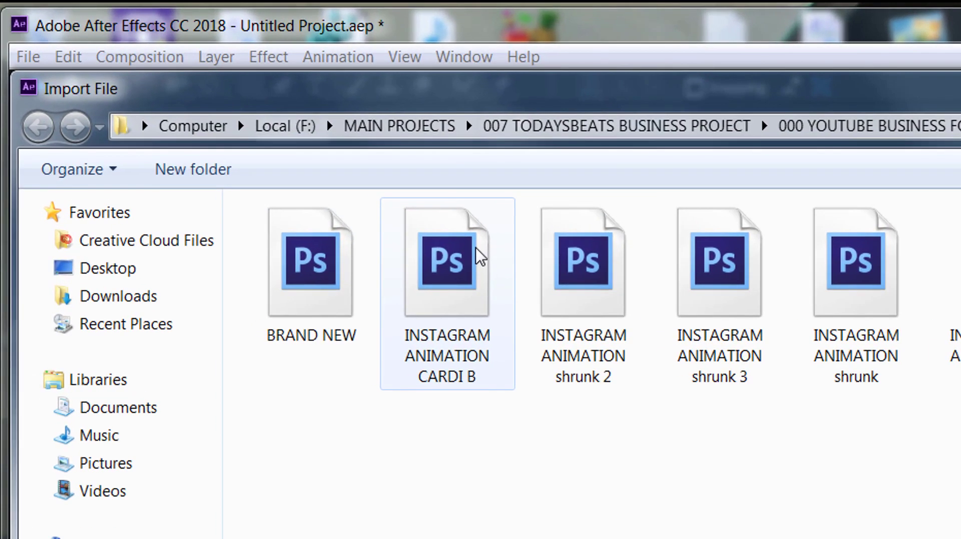
double_click(358, 193)
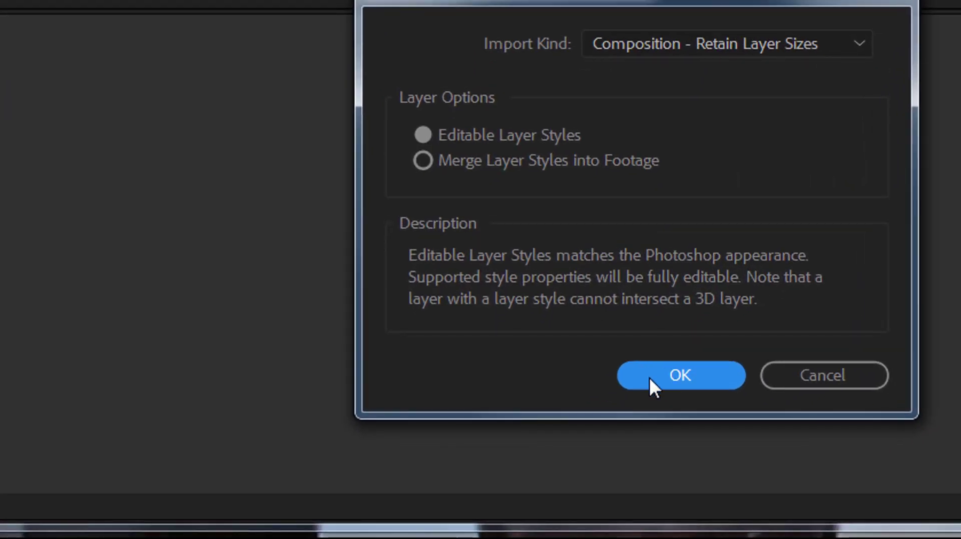
left_click(548, 472)
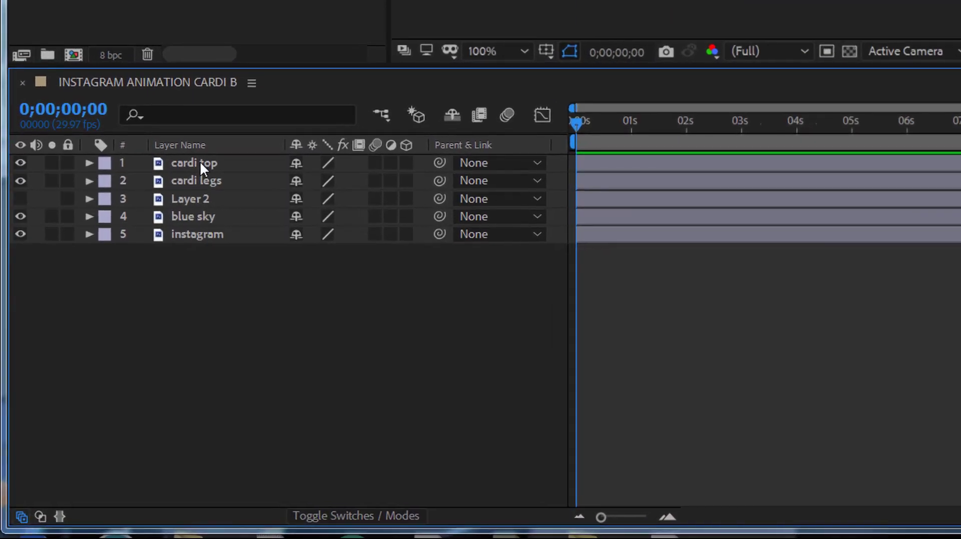
Show Layer 2, move it to the top of the layer stack, and hide the cardi top and cardi legs layers.
left_click(184, 195)
left_click(22, 199)
left_click_drag(182, 196, 181, 159)
left_click(19, 180)
left_click(21, 198)
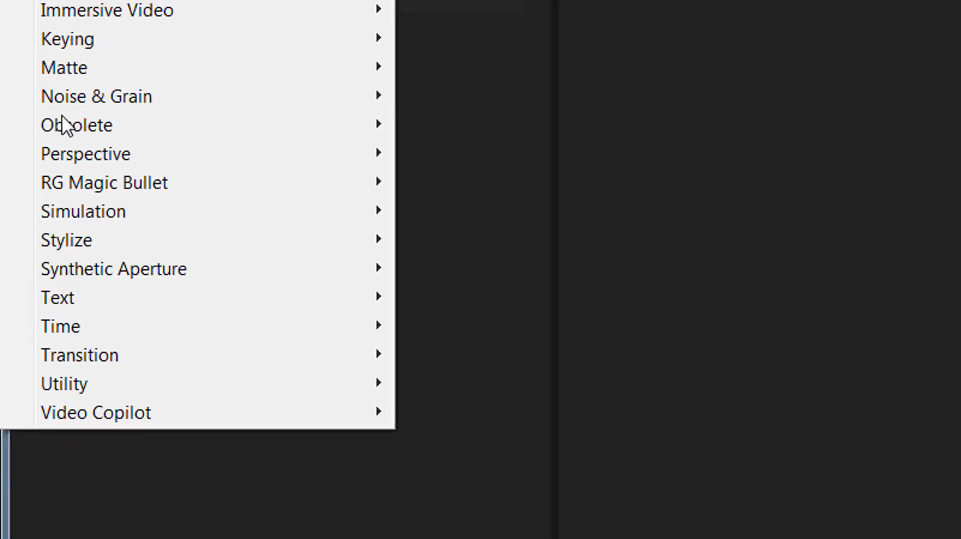
Apply the Drop Shadow effect to Layer 2 and rotate the shadow direction to 221°.
mouse_move(149, 193)
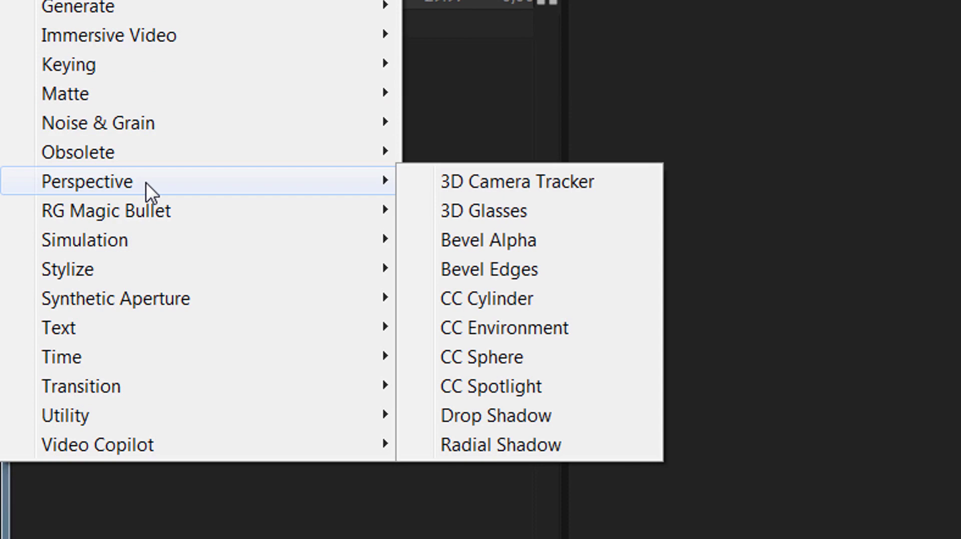
left_click(497, 416)
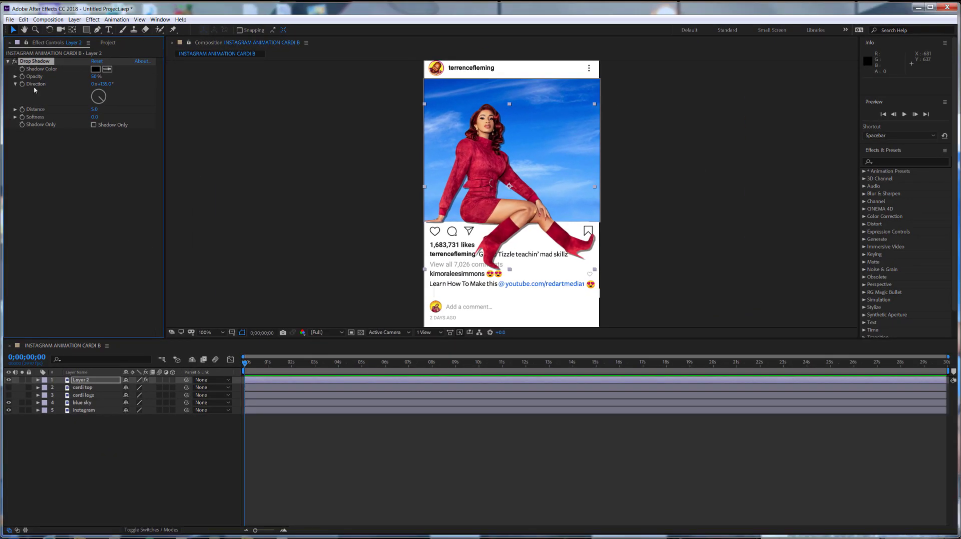
left_click(94, 103)
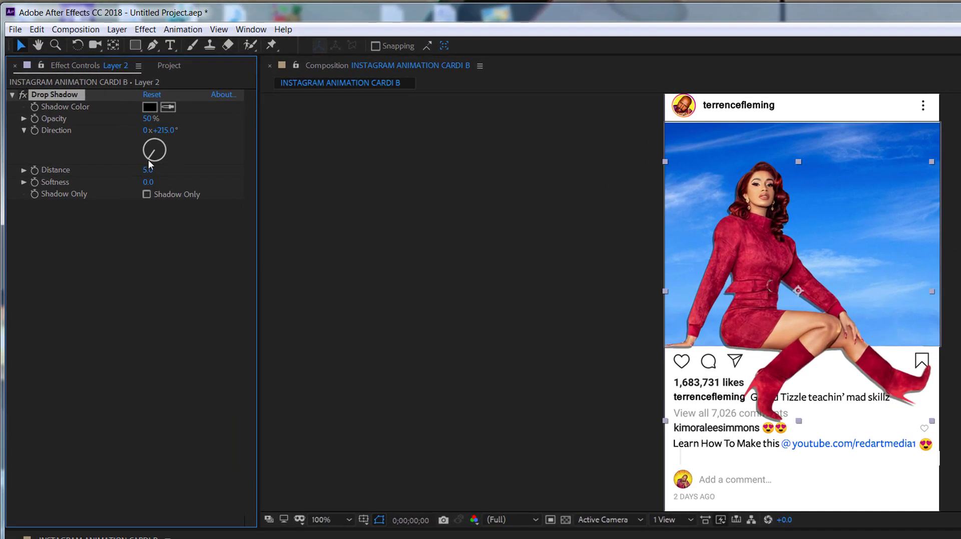
mouse_move(148, 160)
left_mouse_down()
mouse_move(151, 169)
mouse_move(139, 168)
left_mouse_up()
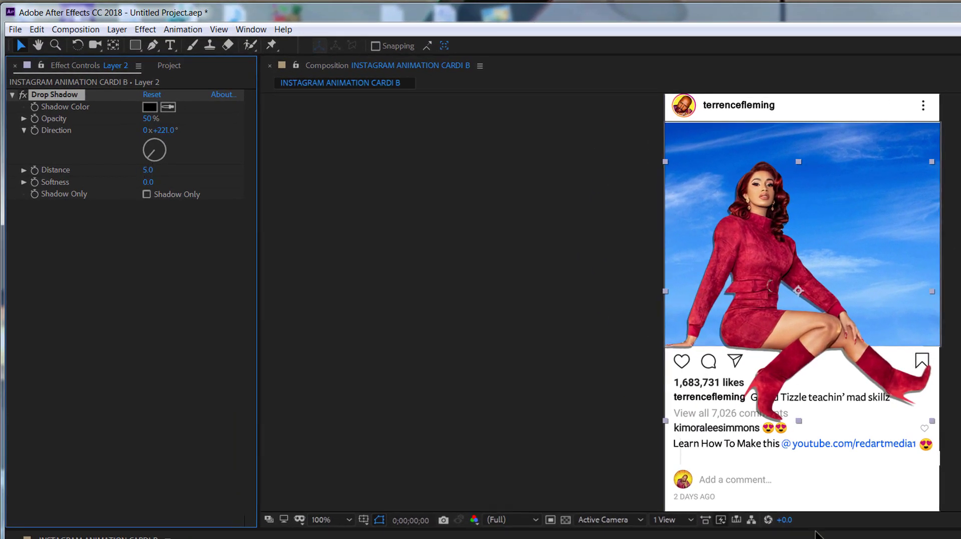
scroll(807, 432, "up", 2)
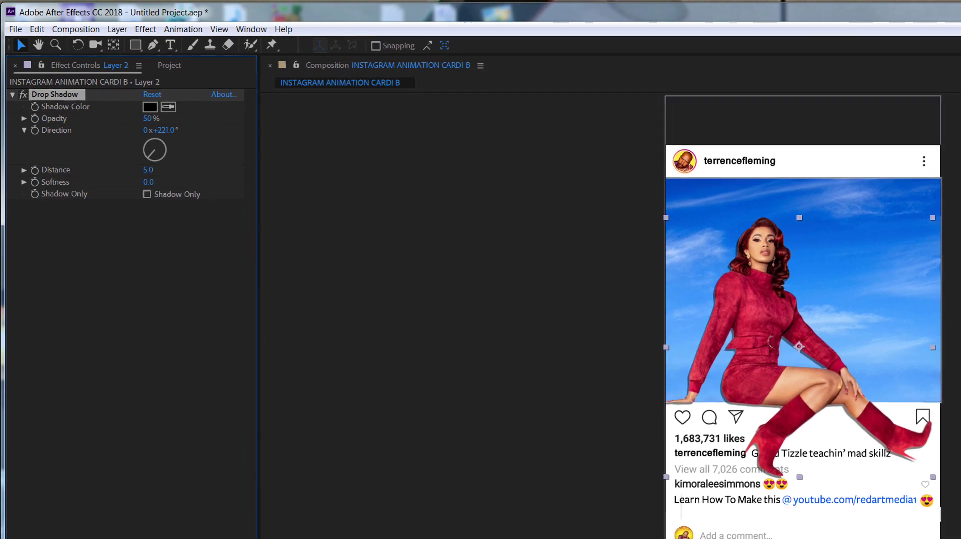
scroll(806, 432, "up", 1)
scroll(806, 433, "down", 1)
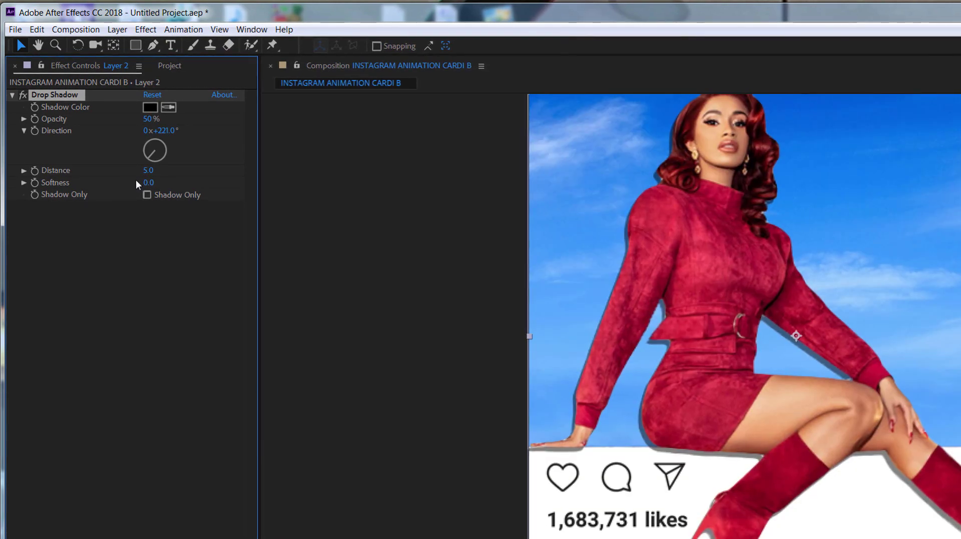
Set the drop shadow's opacity to 73% and its direction to 196°.
left_click(24, 119)
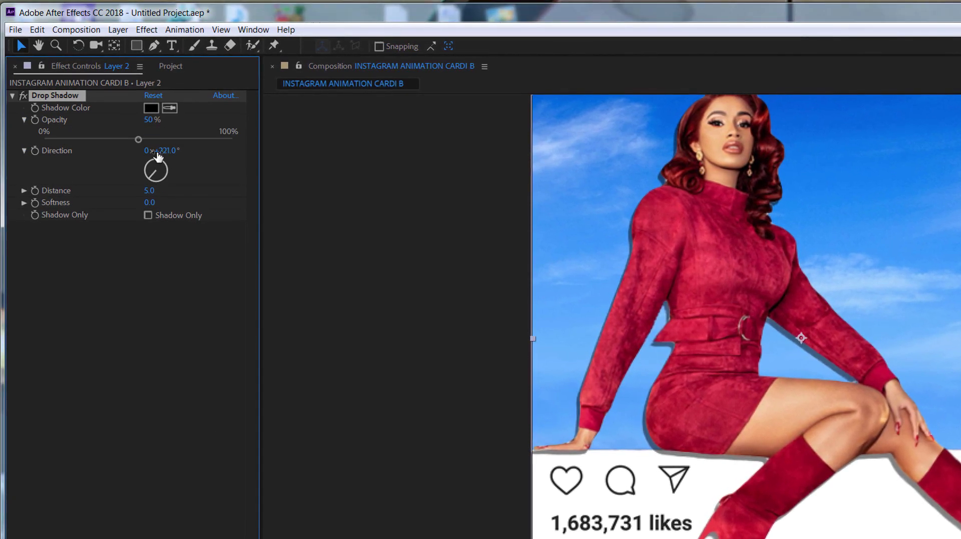
left_click_drag(145, 148, 183, 151)
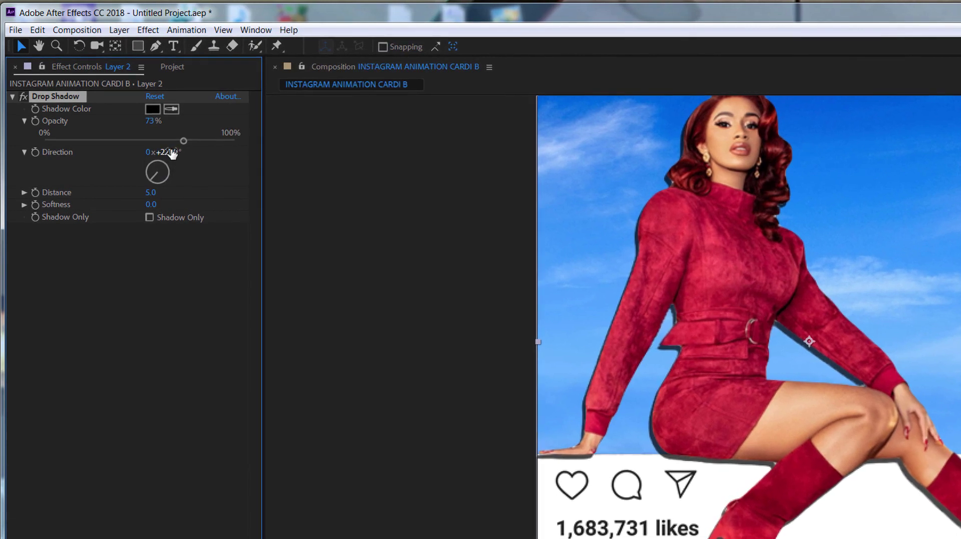
left_click(172, 155)
type("196")
key("Return")
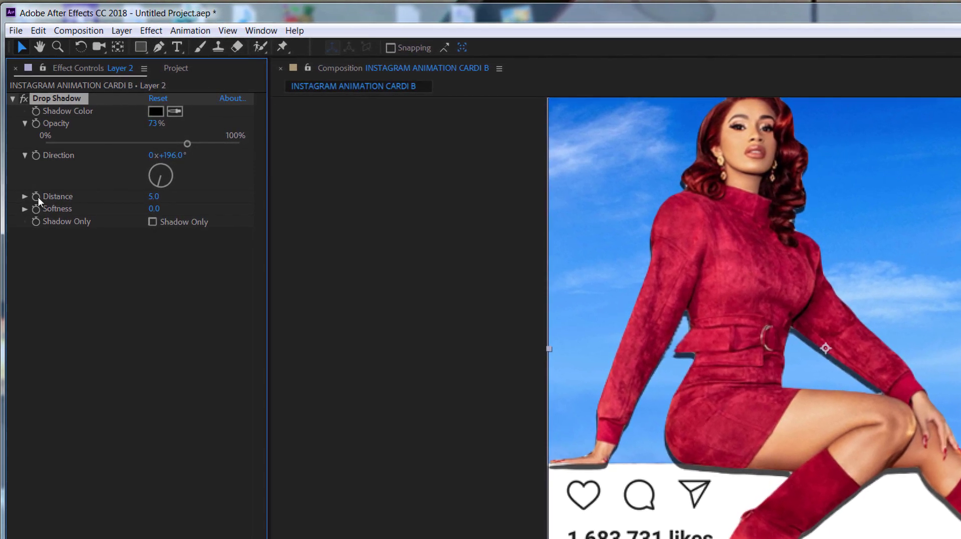
Set the drop shadow's distance to 11.7 and its softness to 28.5.
left_click(153, 196)
type("14.7")
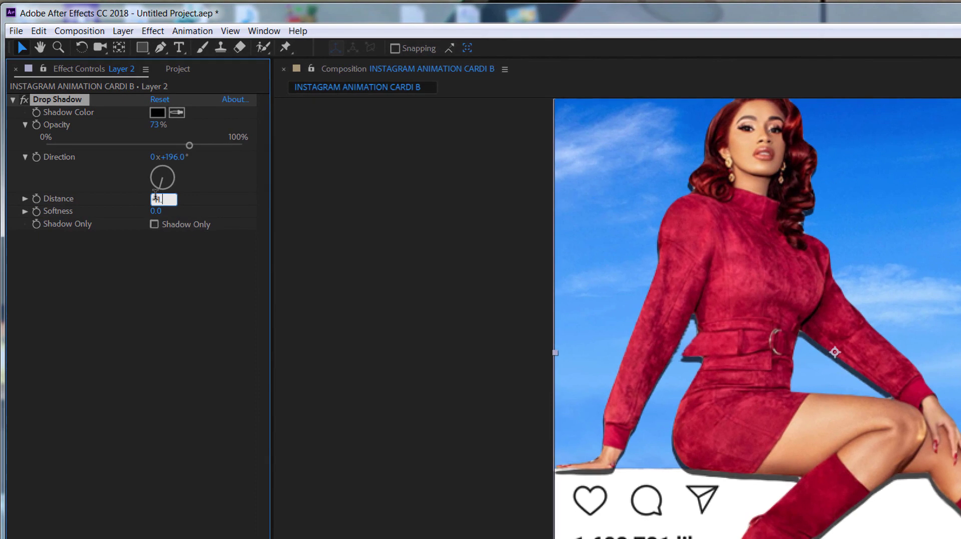
key("Return")
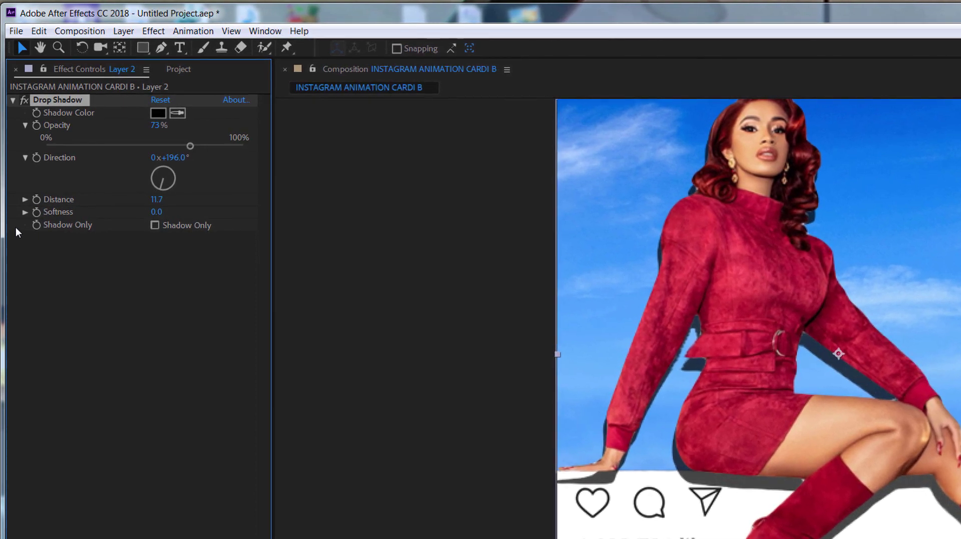
left_click(23, 213)
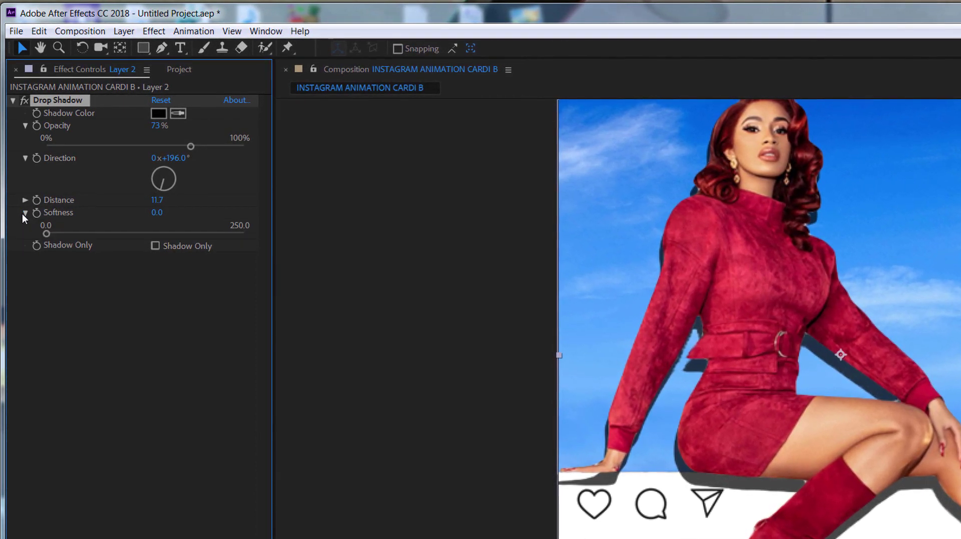
left_click(176, 209)
type("28.5")
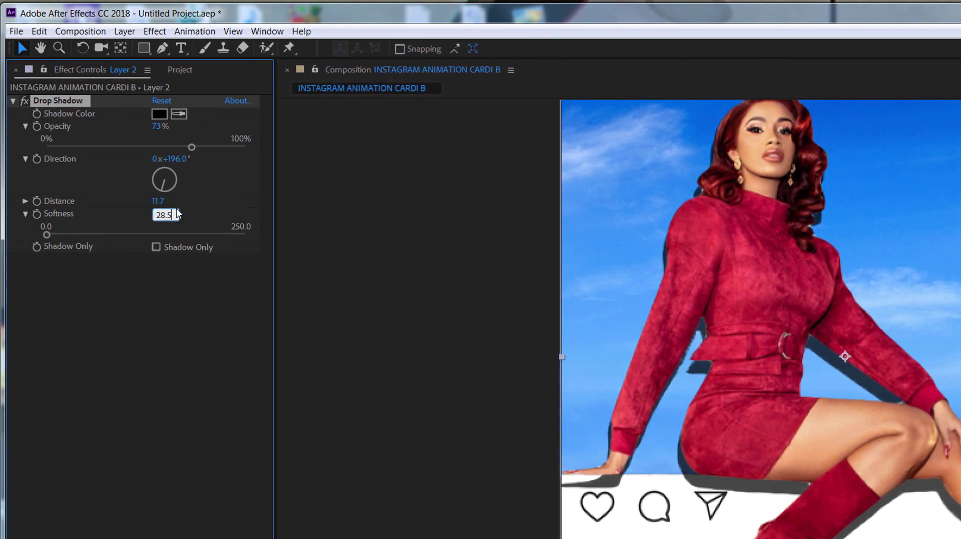
key("Return")
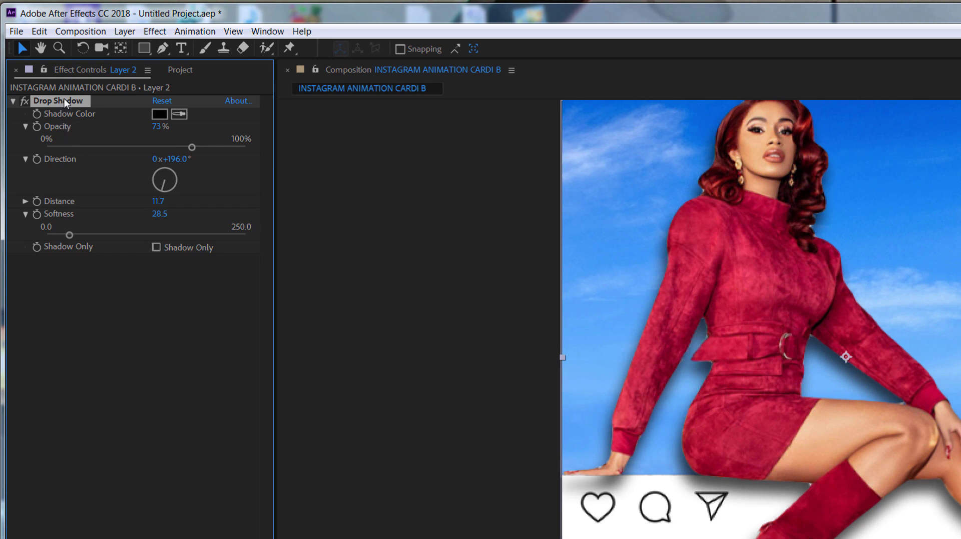
Duplicate the Drop Shadow effect on Layer 2 and set the copy's opacity to 82%.
key("ctrl+d")
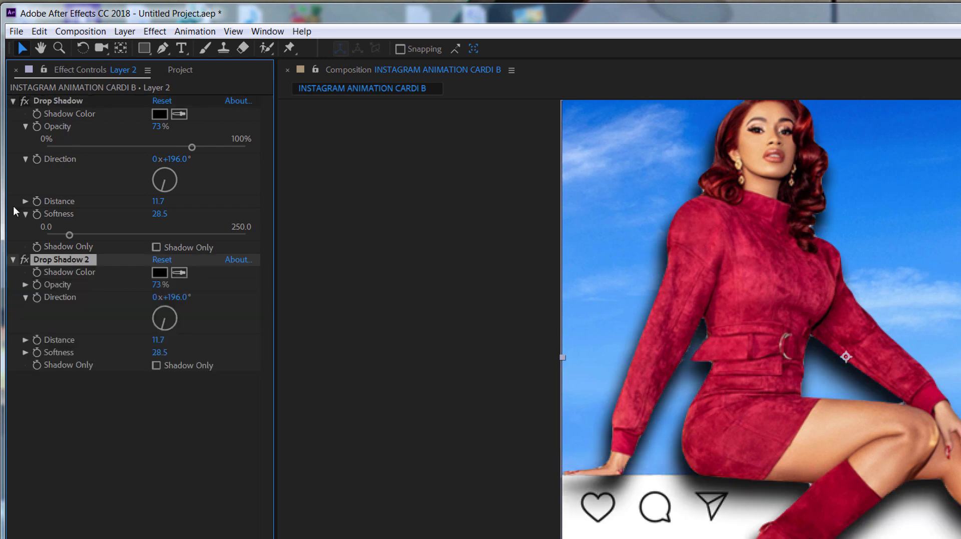
left_click(25, 285)
left_click(25, 359)
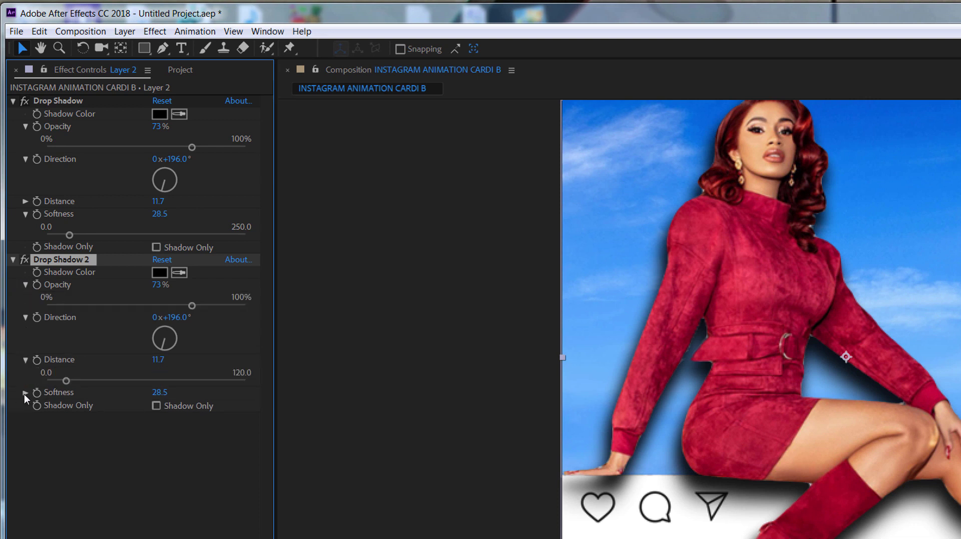
left_click(26, 392)
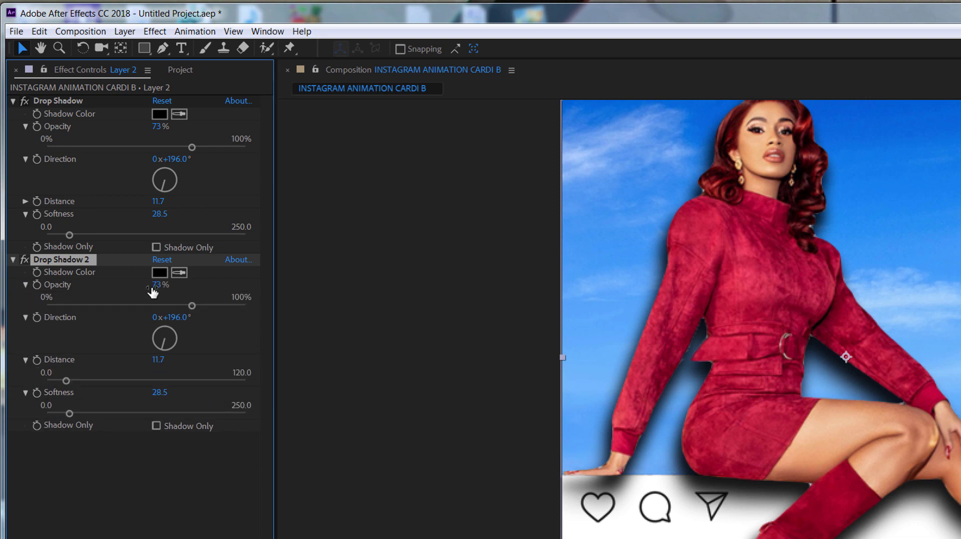
left_click(157, 286)
type("82")
key("Return")
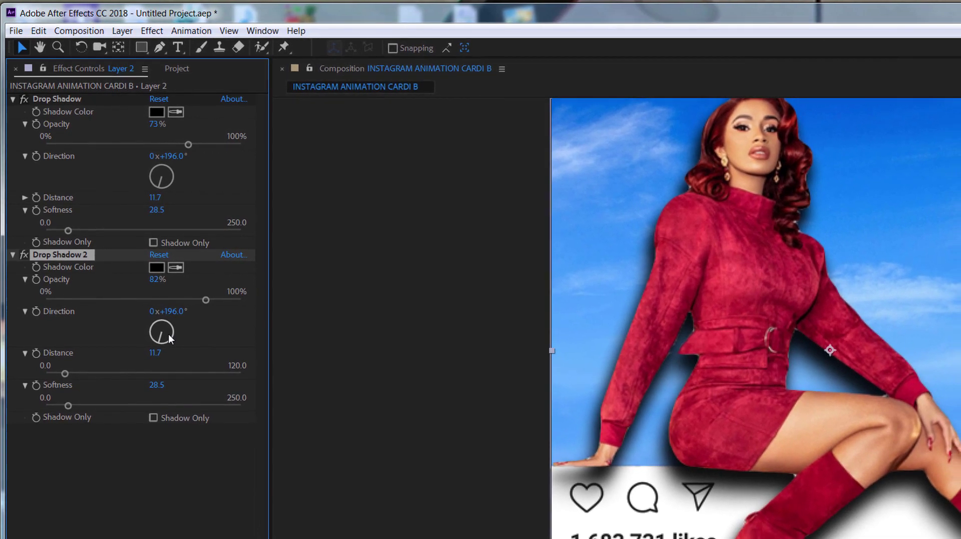
Set the second drop shadow's direction to 215° and its distance to 16.3.
left_click(155, 341)
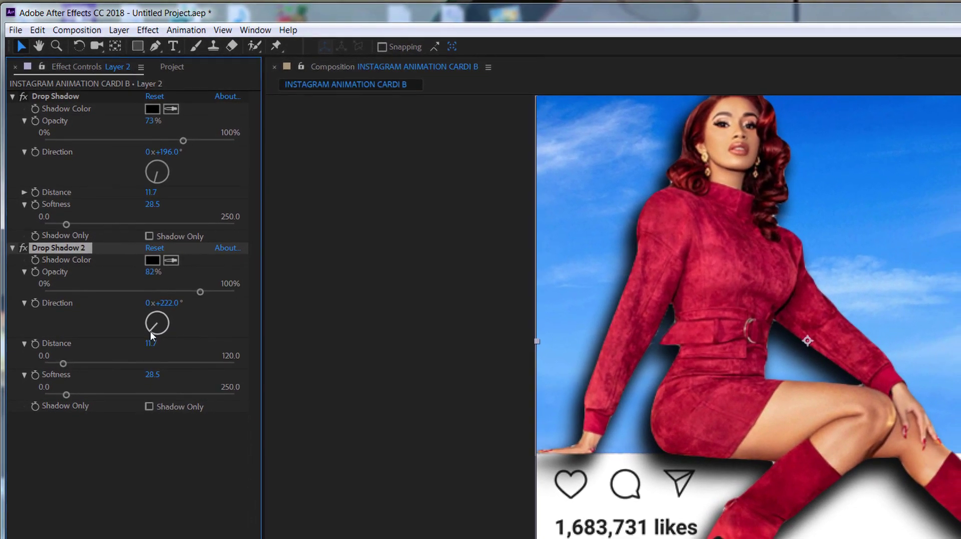
left_click(151, 337)
left_click(145, 325)
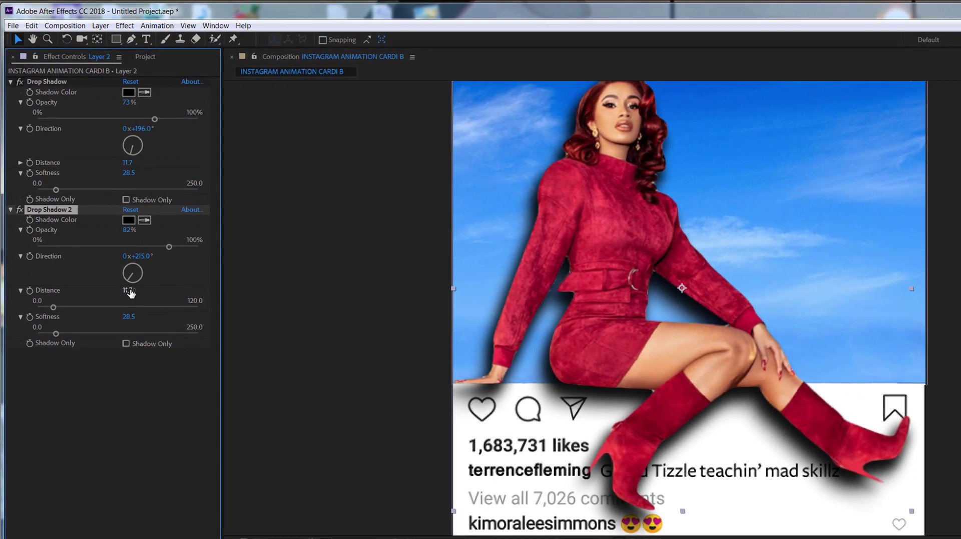
left_click(129, 296)
type("16.3")
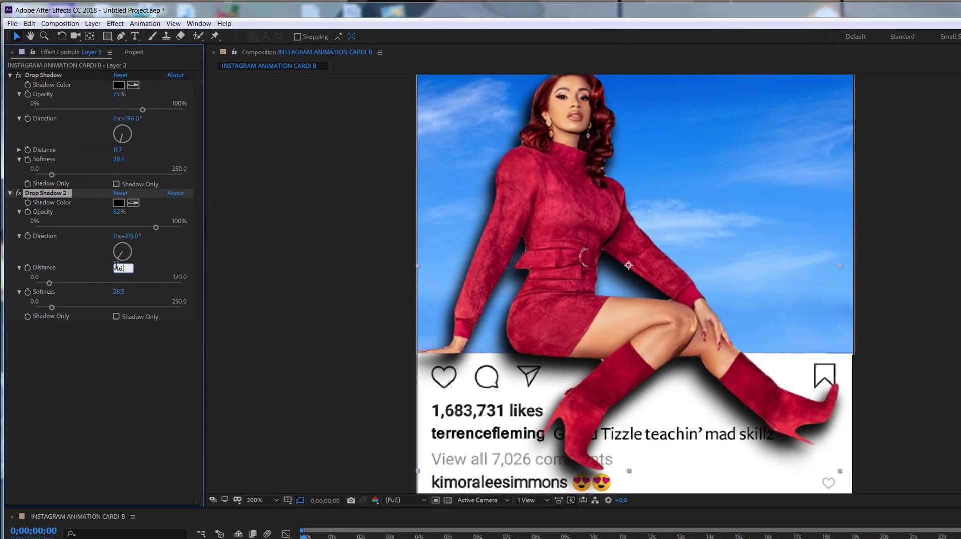
key("Return")
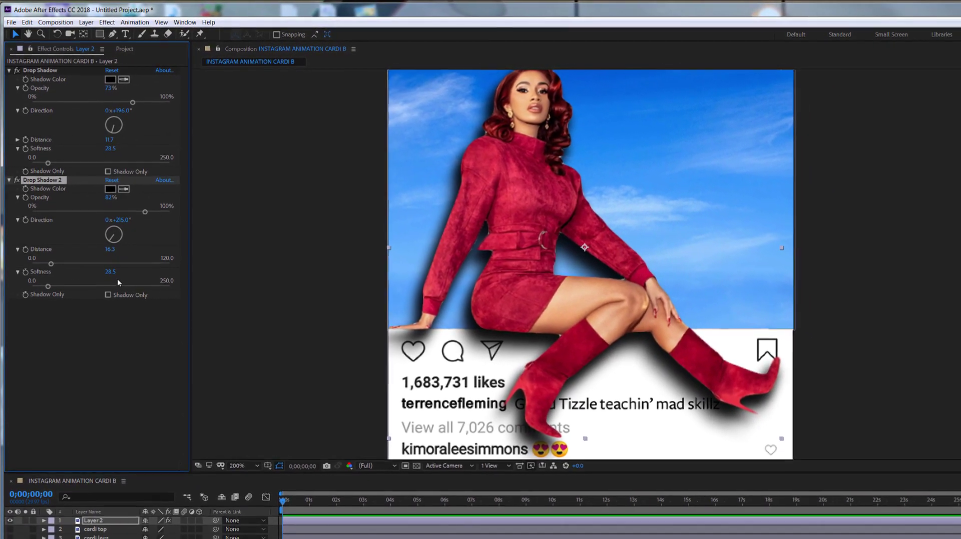
Set the second drop shadow's softness to 48.2 and collapse the settings of both shadow effects.
left_click(113, 276)
type("40.2")
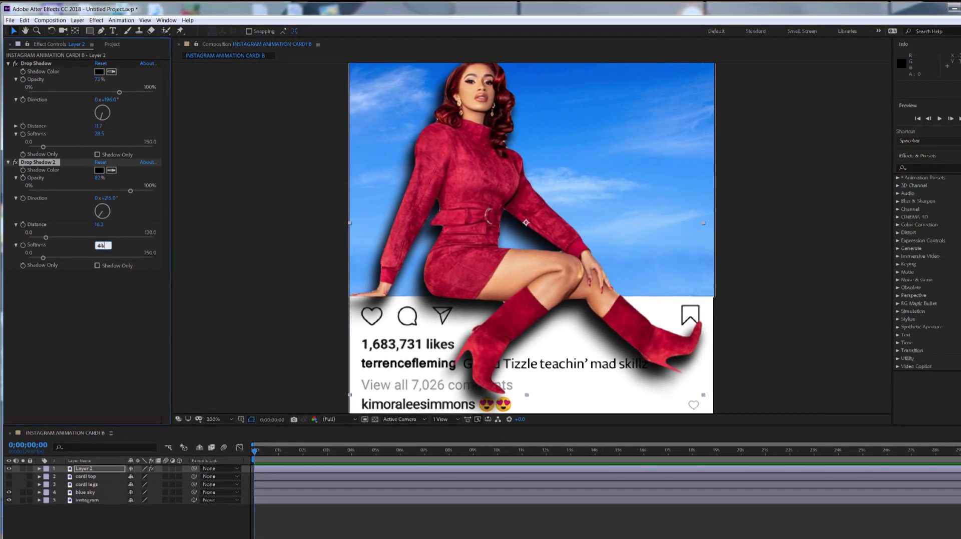
key("Return")
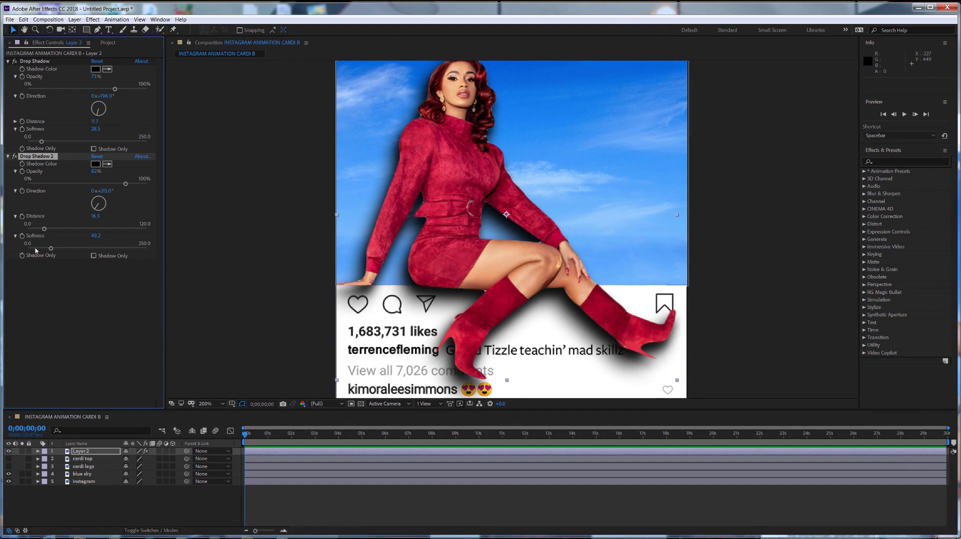
left_click(9, 157)
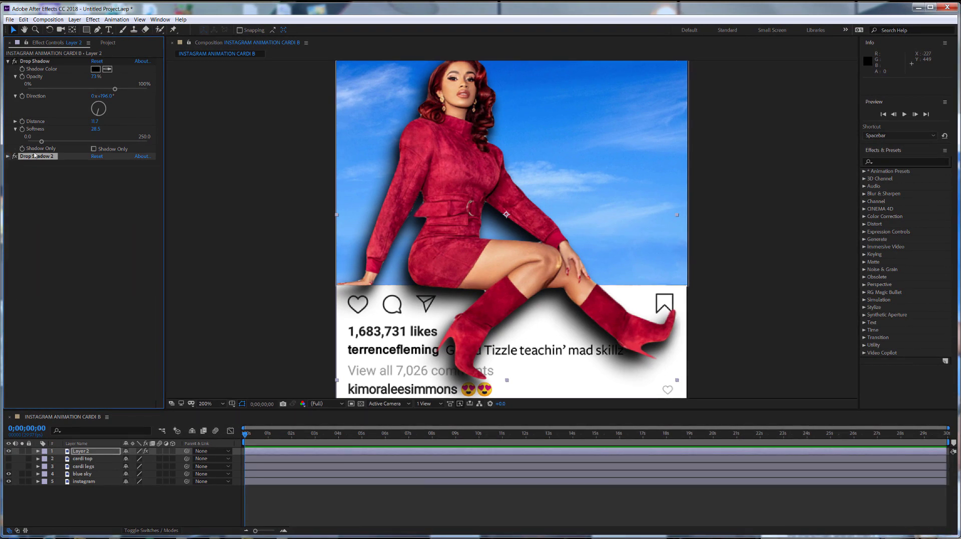
left_click(8, 61)
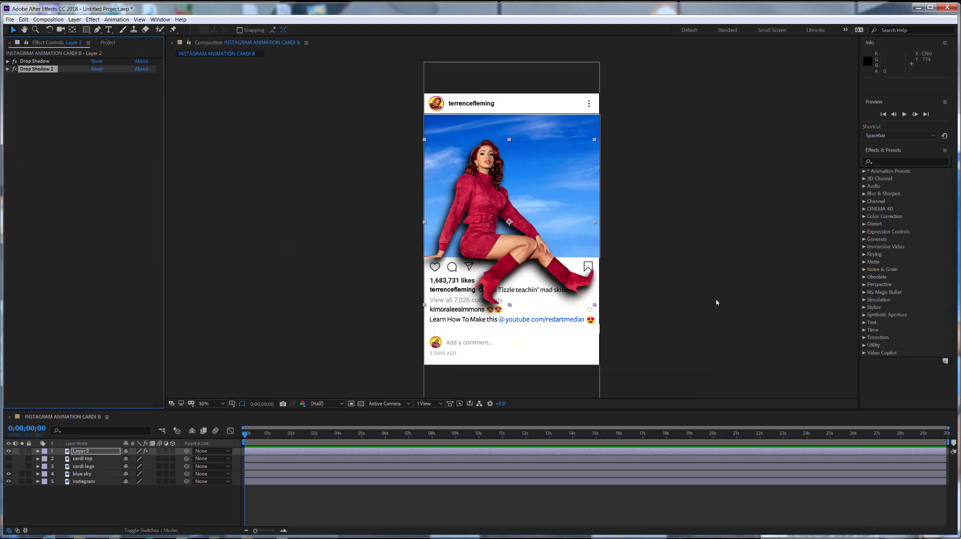
Add a puppet pin to the woman's forehead on Layer 2 and move the Puppet effect above both drop shadows.
left_click_drag(693, 410, 695, 436)
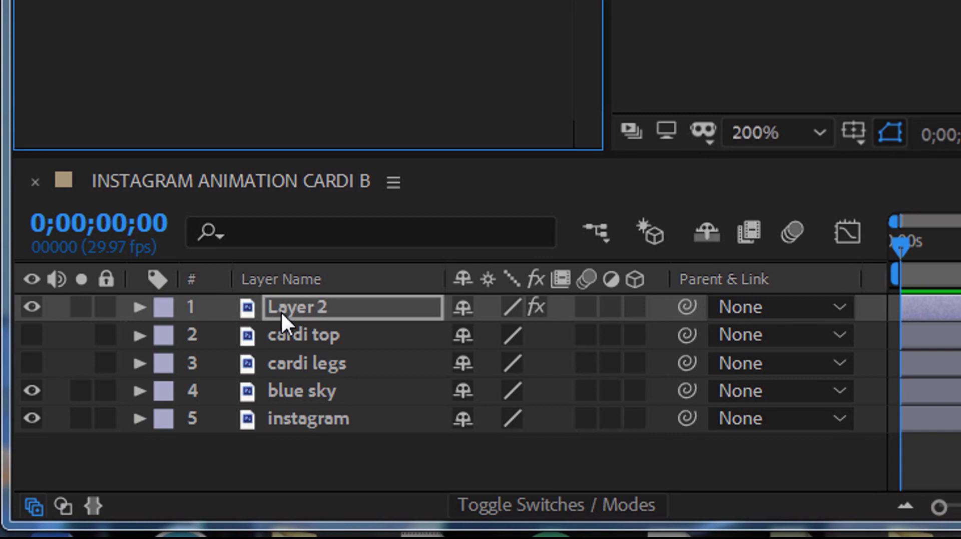
key("Return")
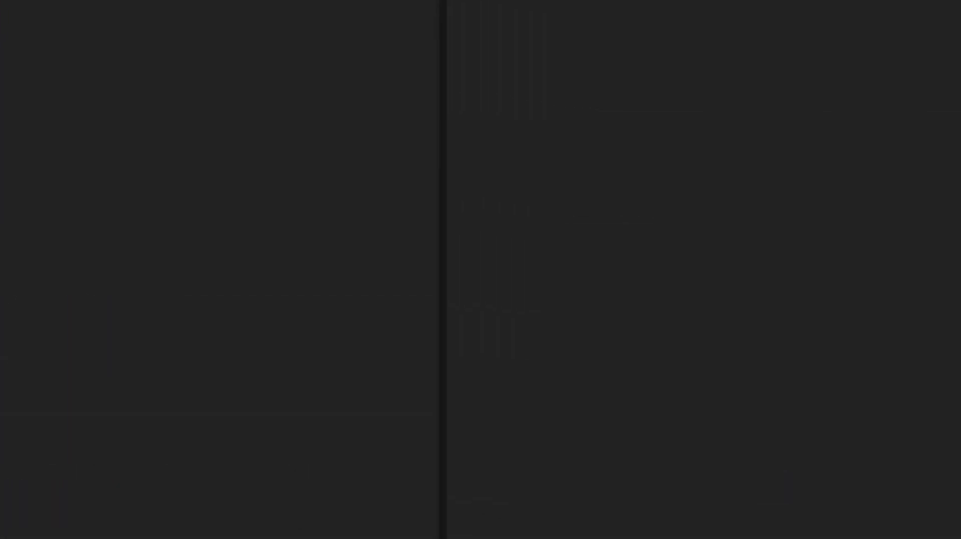
left_click(347, 156)
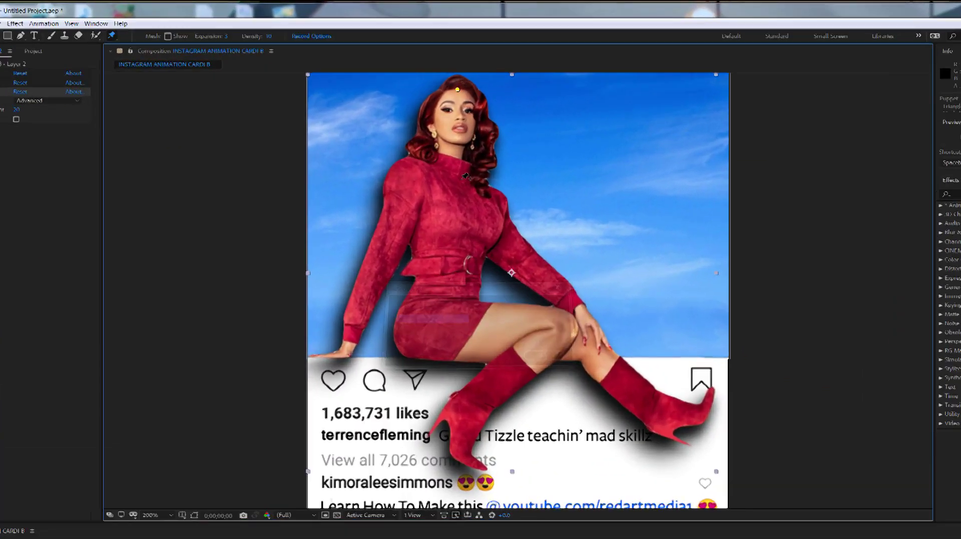
left_click(440, 156)
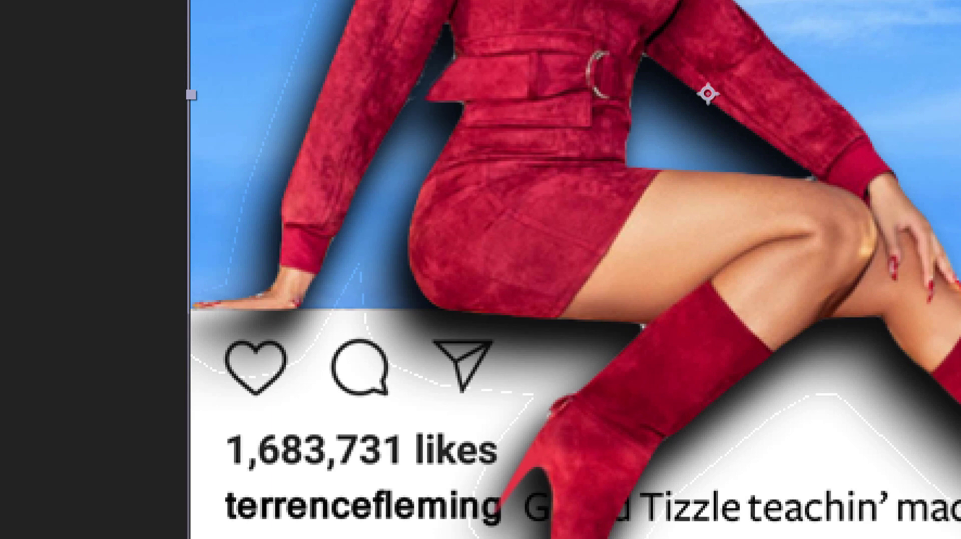
left_click_drag(130, 355, 134, 275)
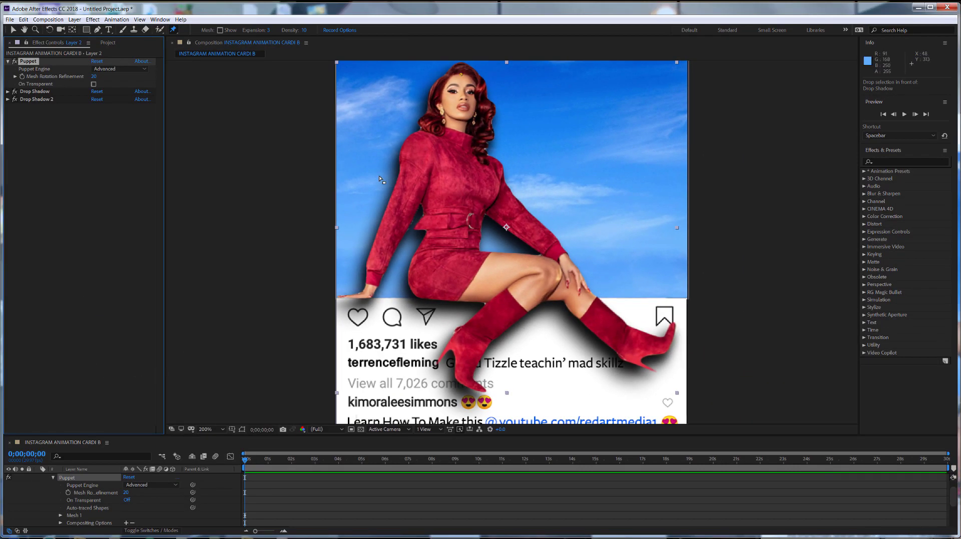
Add puppet pins to the woman's neck, chest and supporting arm, covering the shoulder, elbow, wrist and hand.
left_click(454, 121)
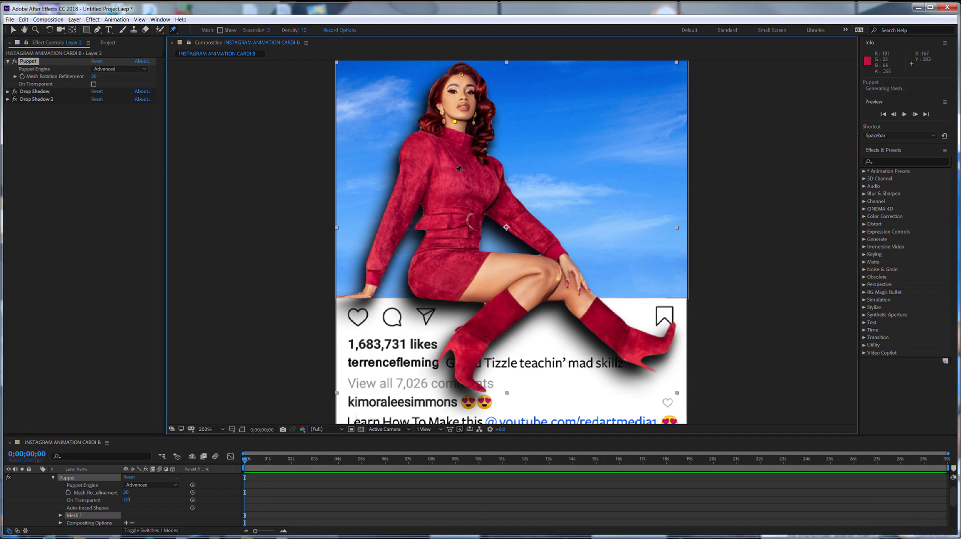
left_click(407, 207)
left_click(378, 262)
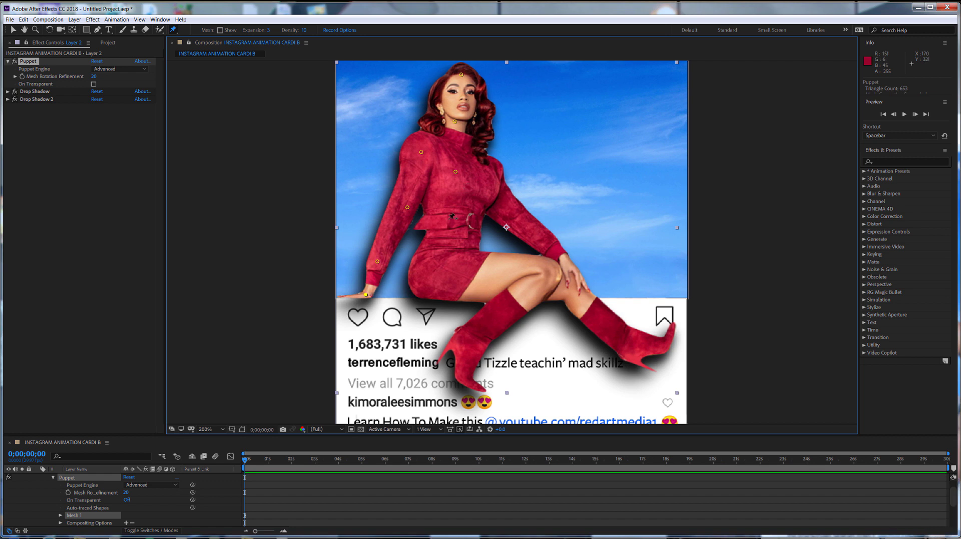
Add puppet pins to the woman's waist, hip, thigh and knee, and down the boot of her front leg.
left_click(443, 268)
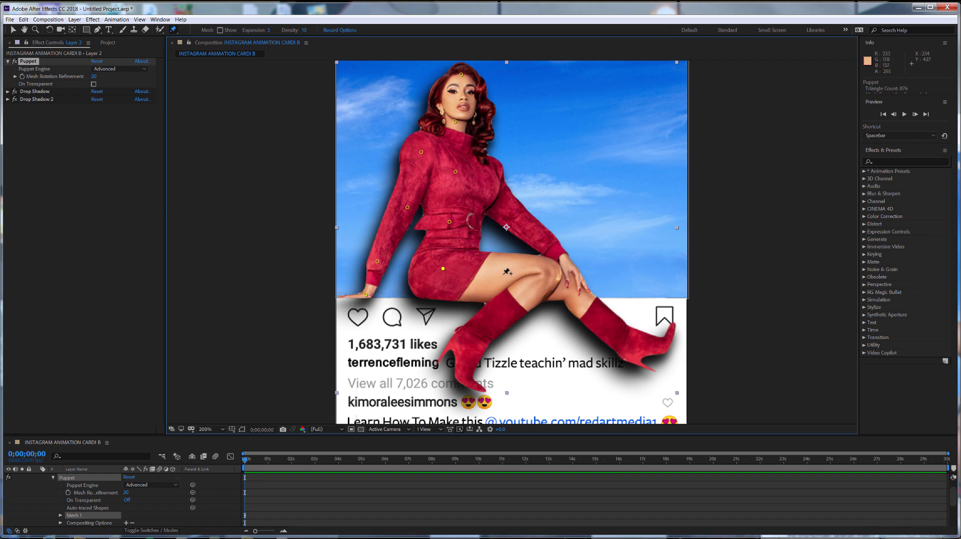
left_click(547, 276)
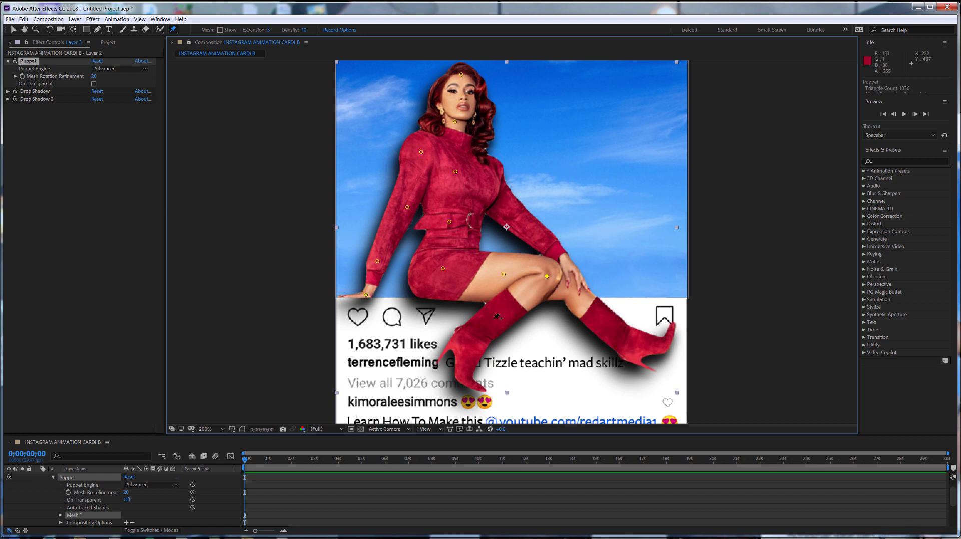
left_click(503, 311)
left_click(468, 343)
Add puppet pins along the arm resting on the knee, on its hand, above the front boot and behind the knee.
left_click(538, 237)
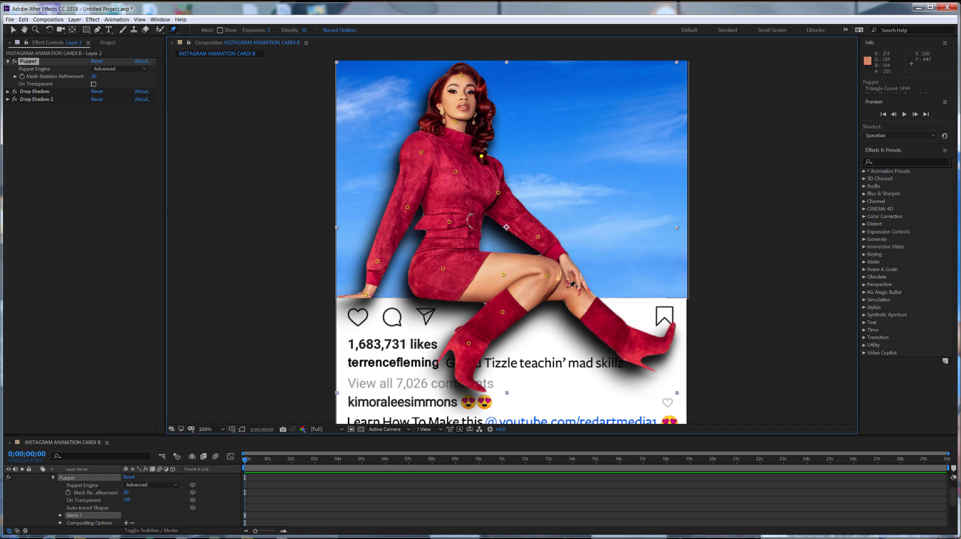
left_click(565, 261)
left_click(571, 273)
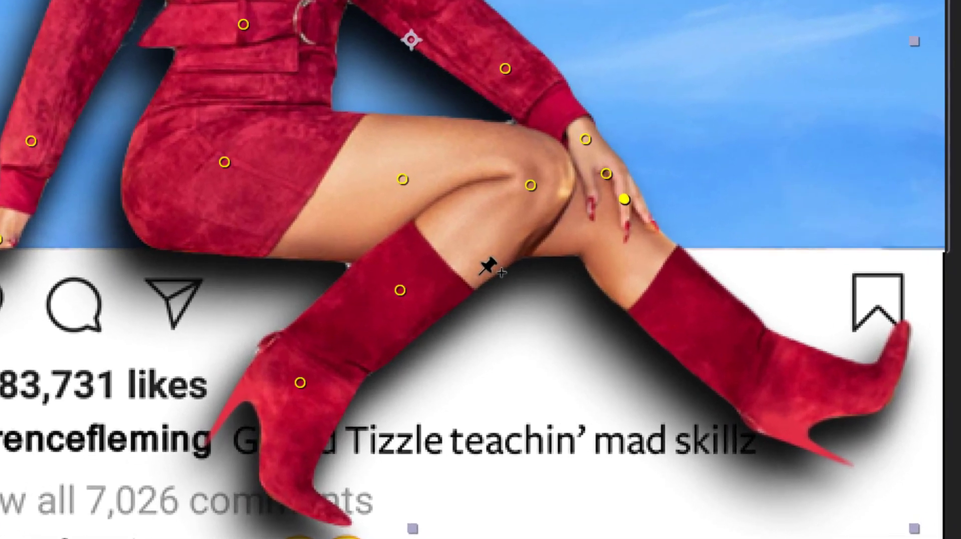
left_click(602, 342)
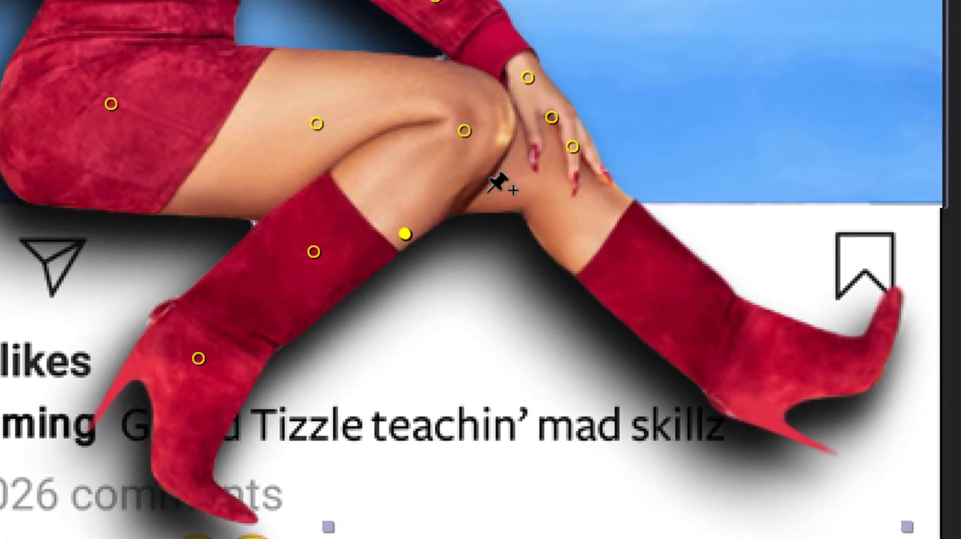
left_click(488, 192)
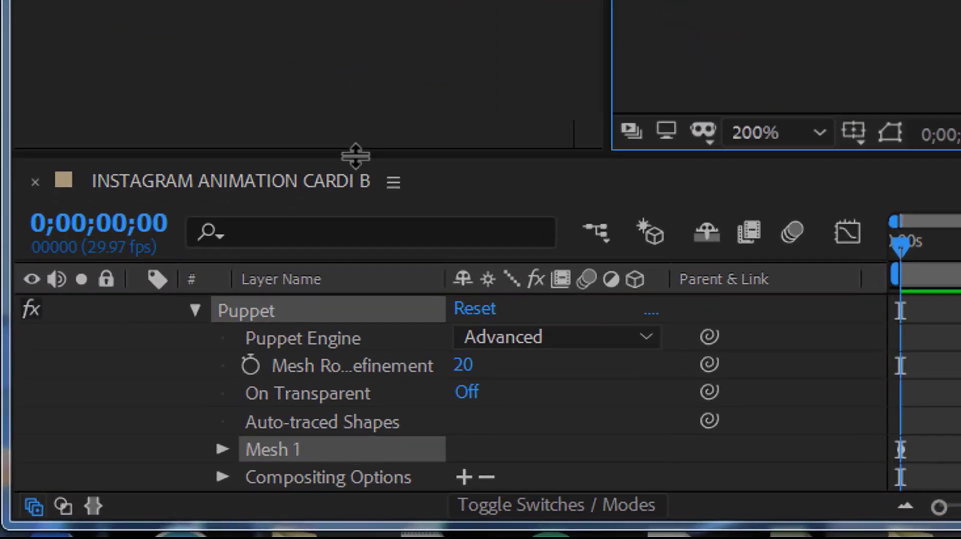
Enlarge the timeline and expand the puppet mesh's Deform group to show the position settings of Puppet Pin 22.
left_click_drag(265, 252, 262, 80)
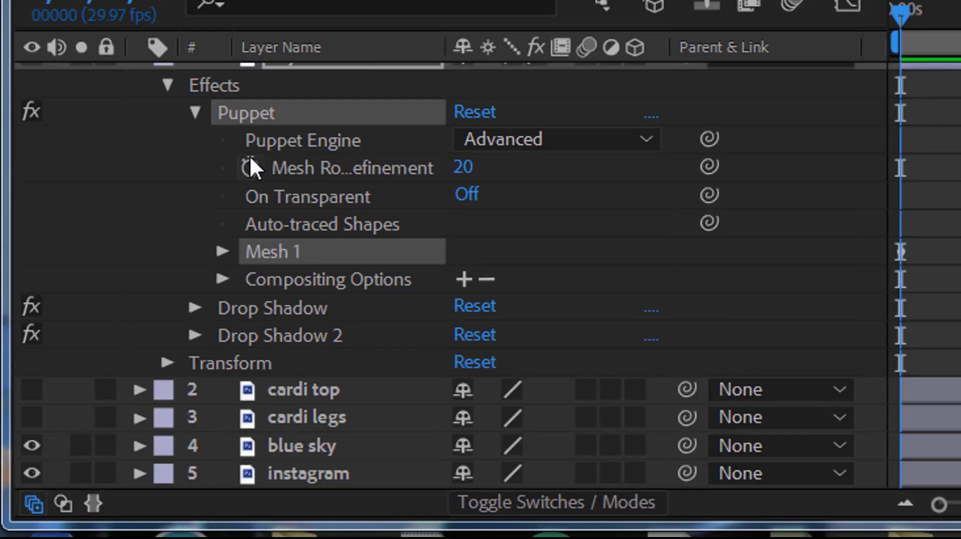
left_click(230, 251)
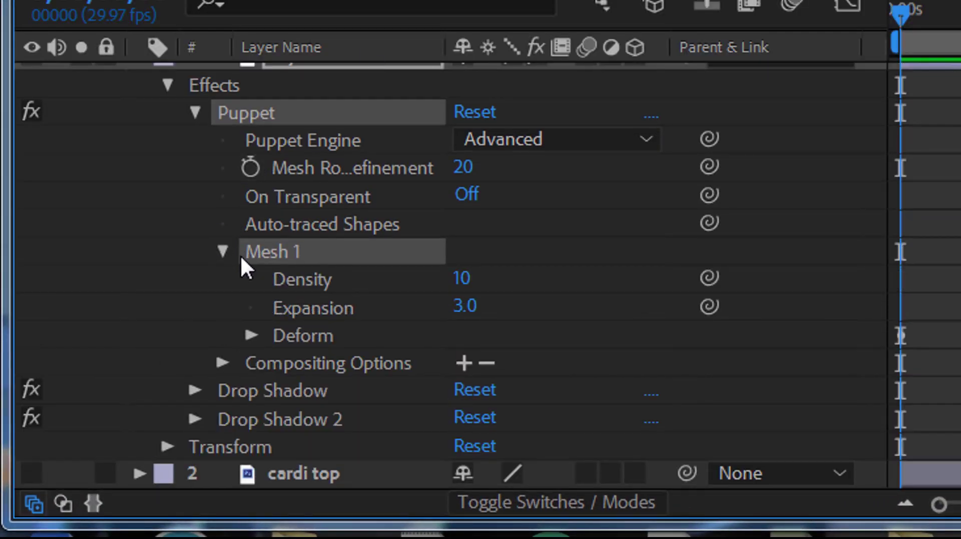
left_click(251, 334)
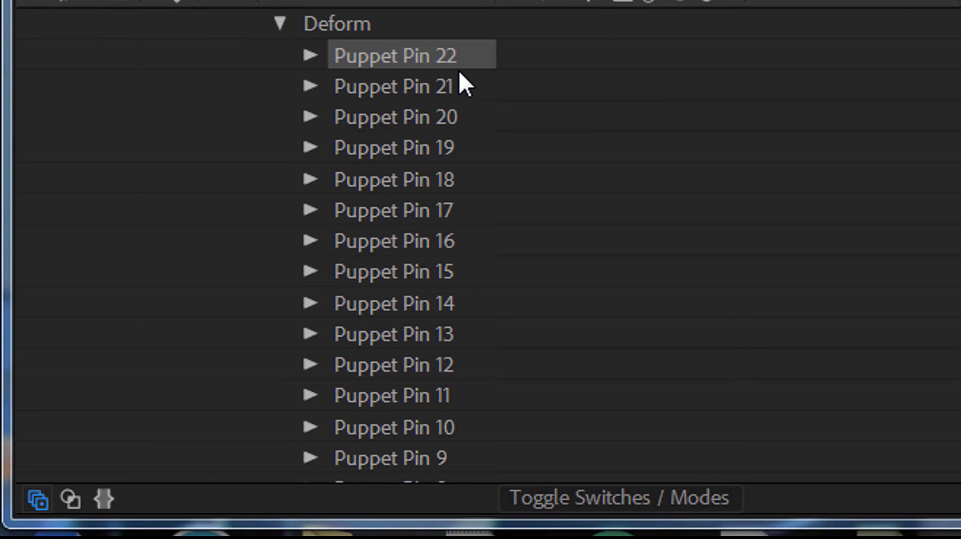
left_click(310, 56)
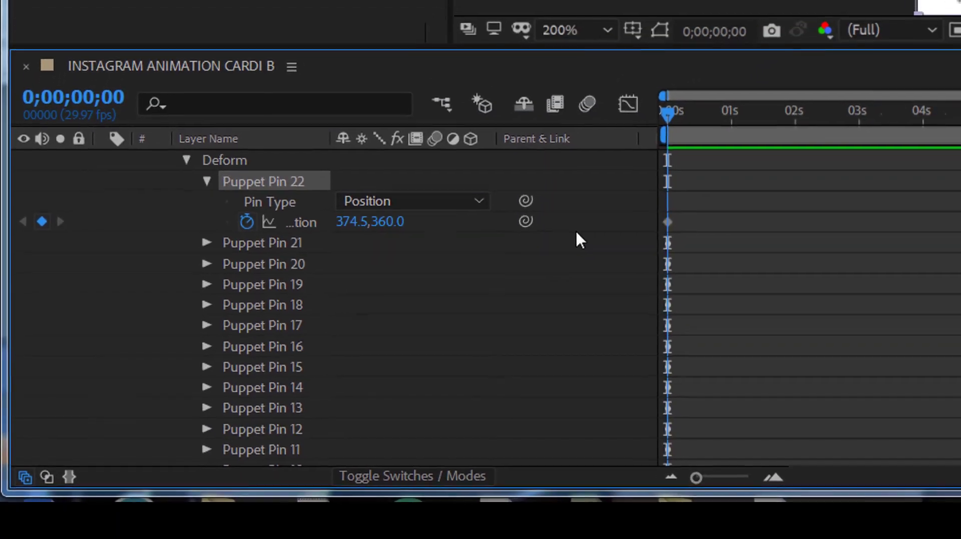
At 0;00;00;10, move Puppet Pin 22 on the outstretched boot inward and slightly down to swing the leg, and preview the motion.
left_click(661, 225)
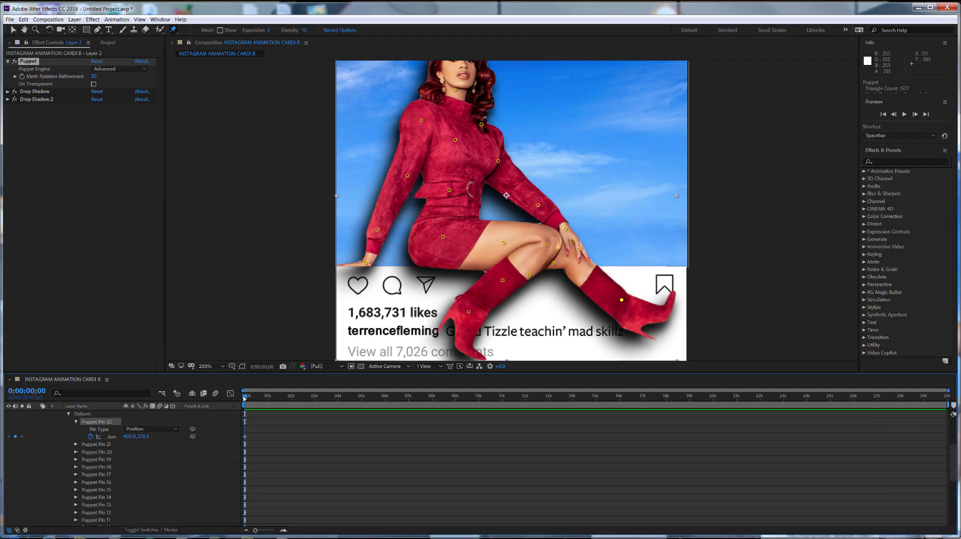
left_click_drag(663, 119, 680, 119)
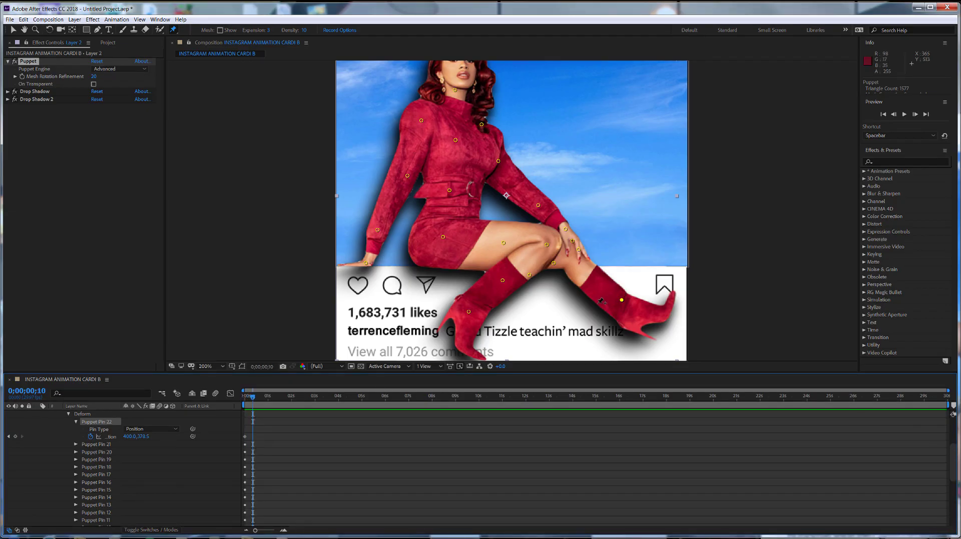
left_click_drag(621, 304, 574, 313)
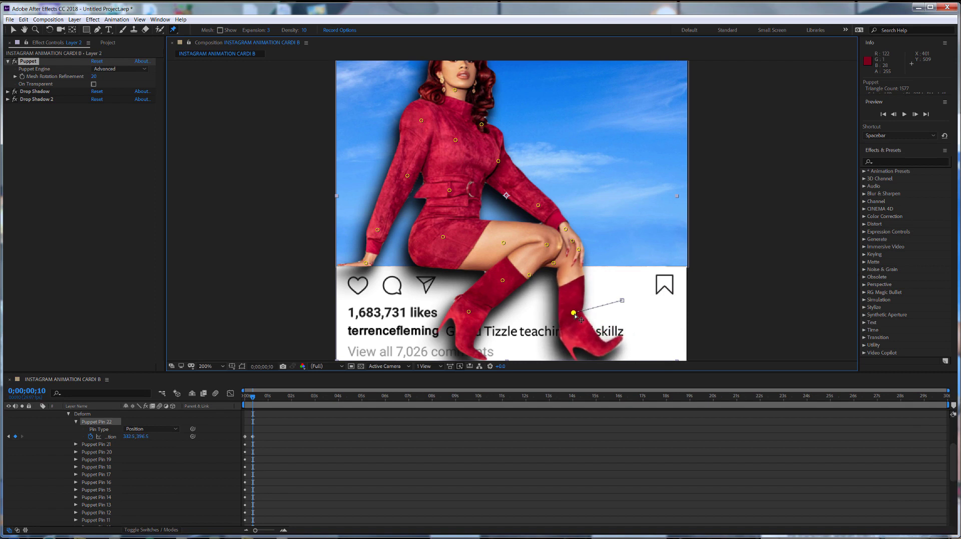
key("space")
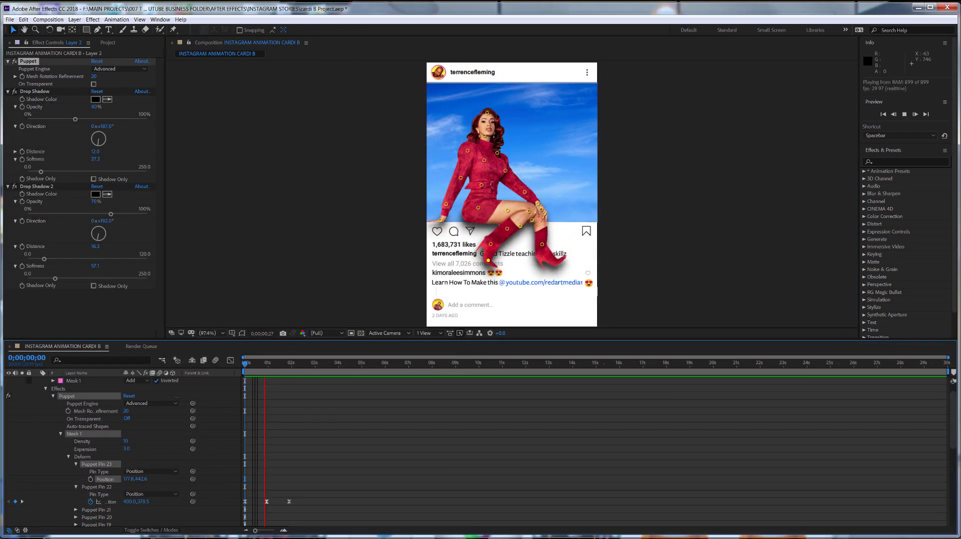
key("space")
key("space")
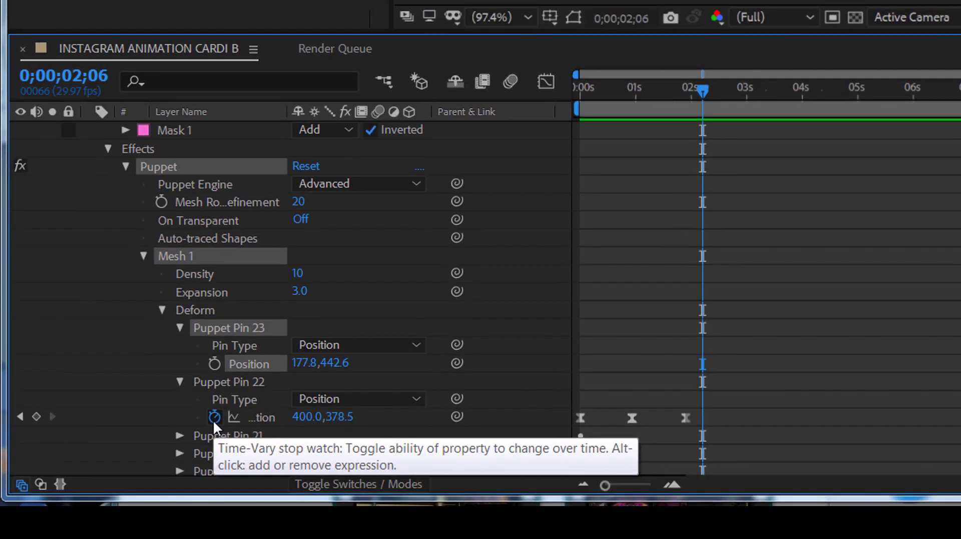
Add the expression loopOutDuration(type = "cycle", duration = 0) to Puppet Pin 22's position and preview the looping leg.
left_click(215, 419, "alt")
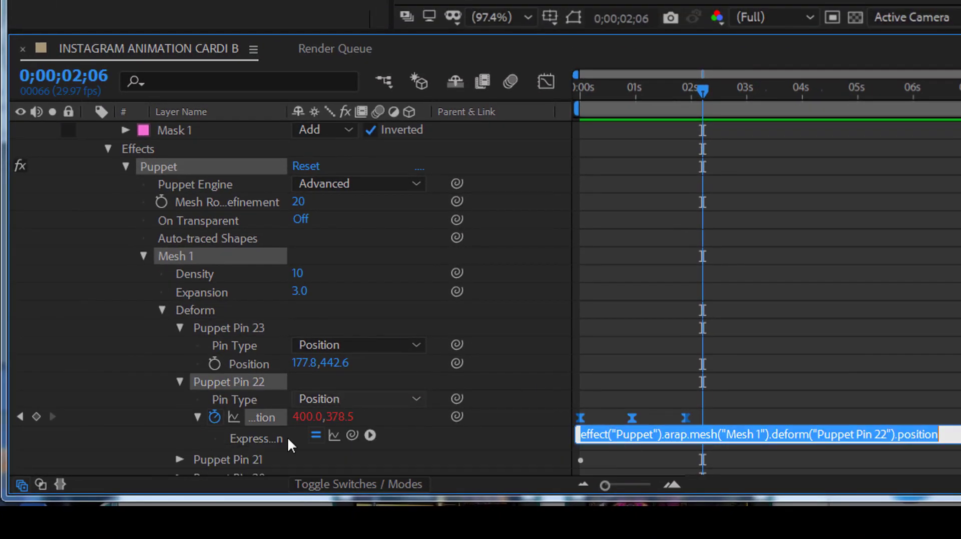
left_click(370, 435)
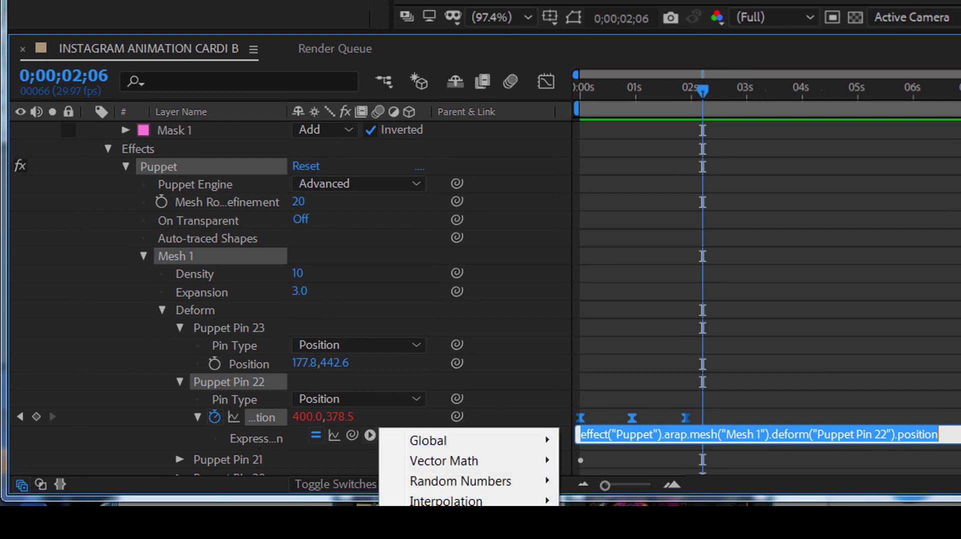
mouse_move(476, 504)
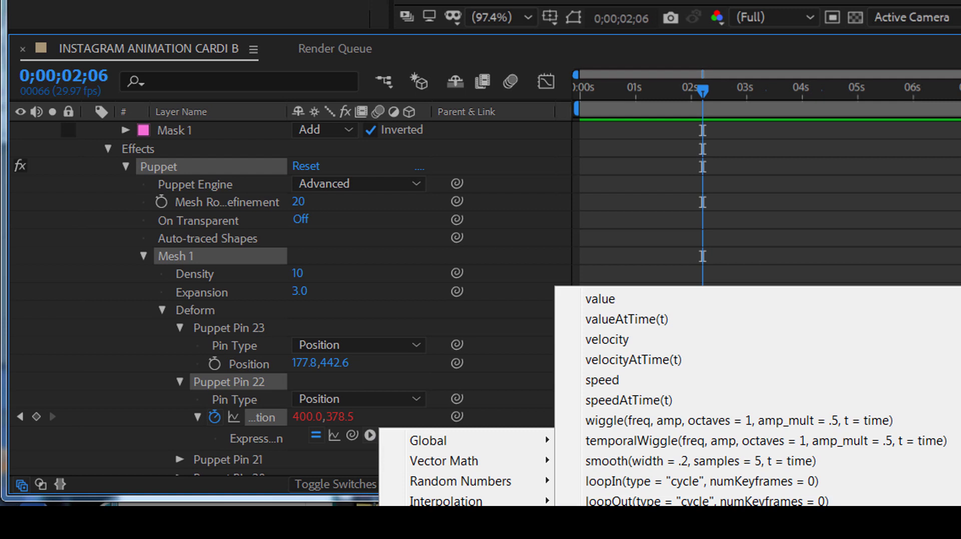
left_click(700, 536)
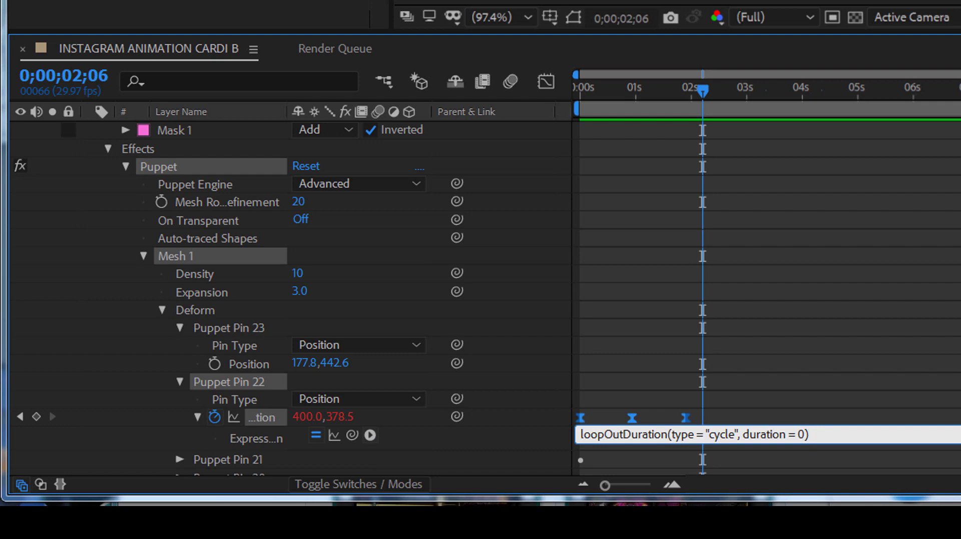
left_click(295, 15)
key("space")
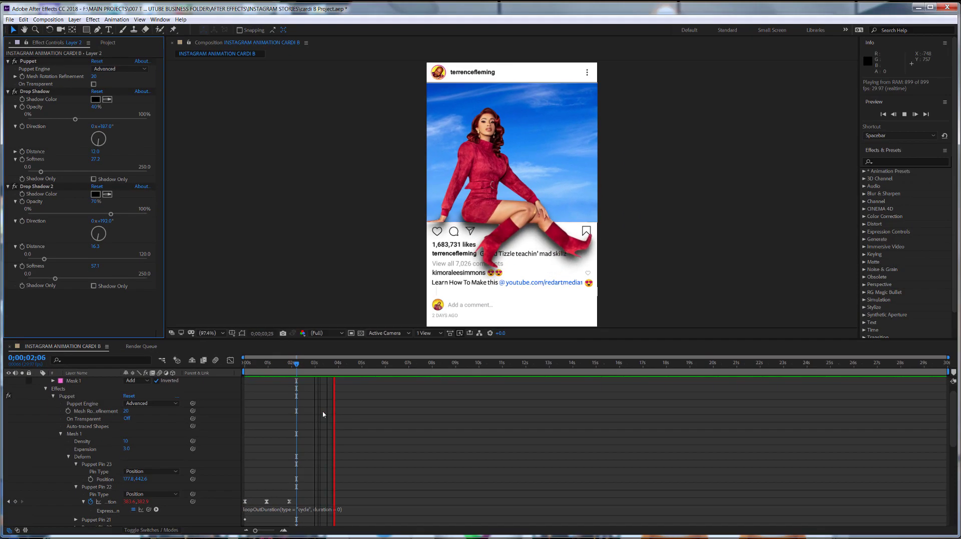
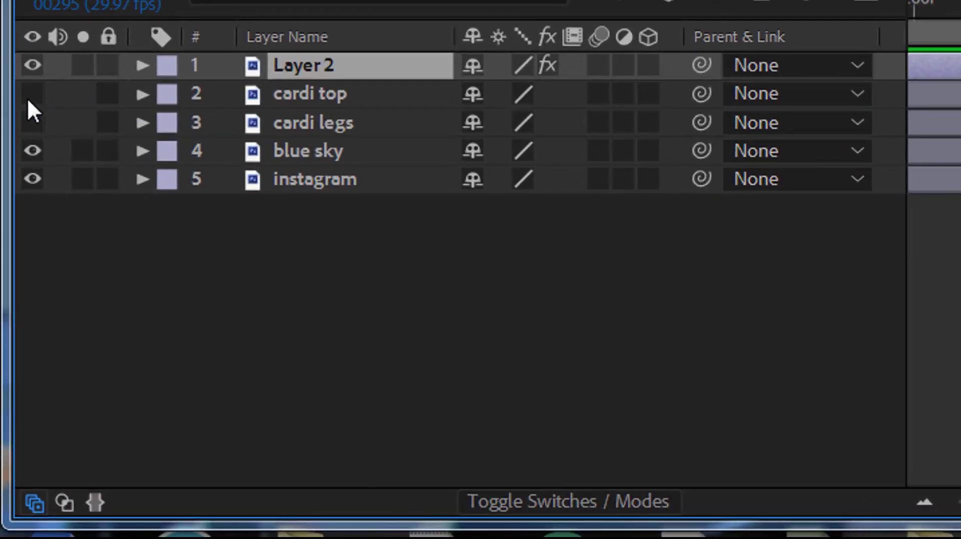
Show the cardi top layer and briefly hide Layer 2 to compare the two cut-outs.
left_click(29, 101)
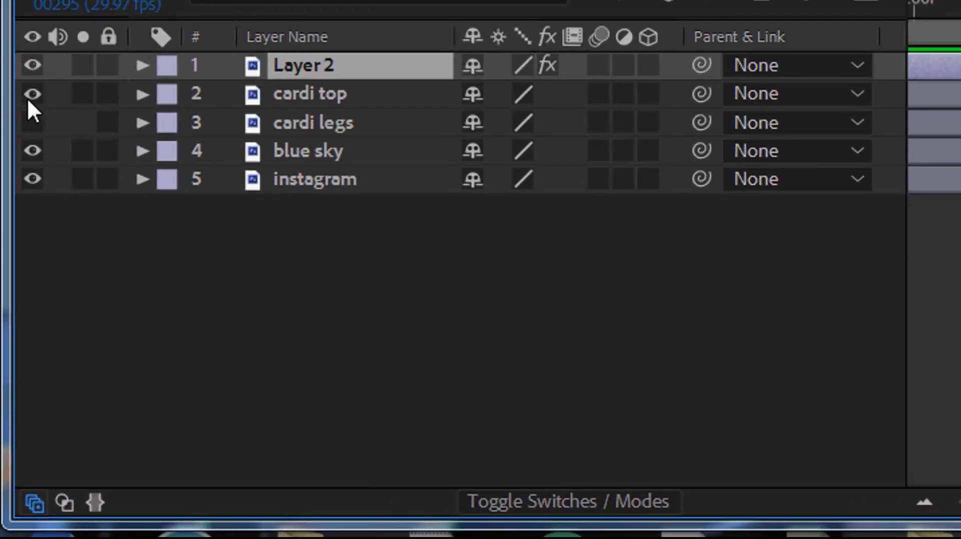
left_click(295, 94)
left_click(32, 65)
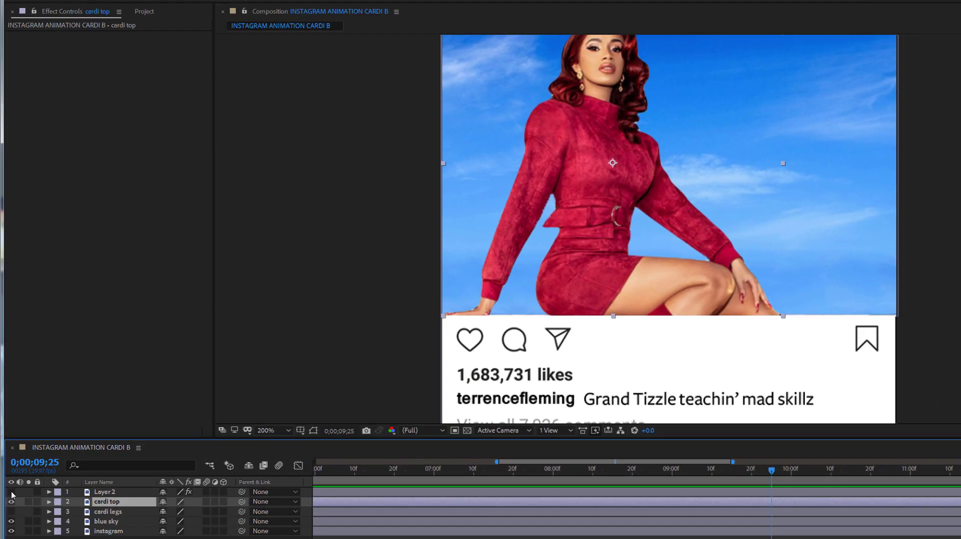
left_click(13, 445)
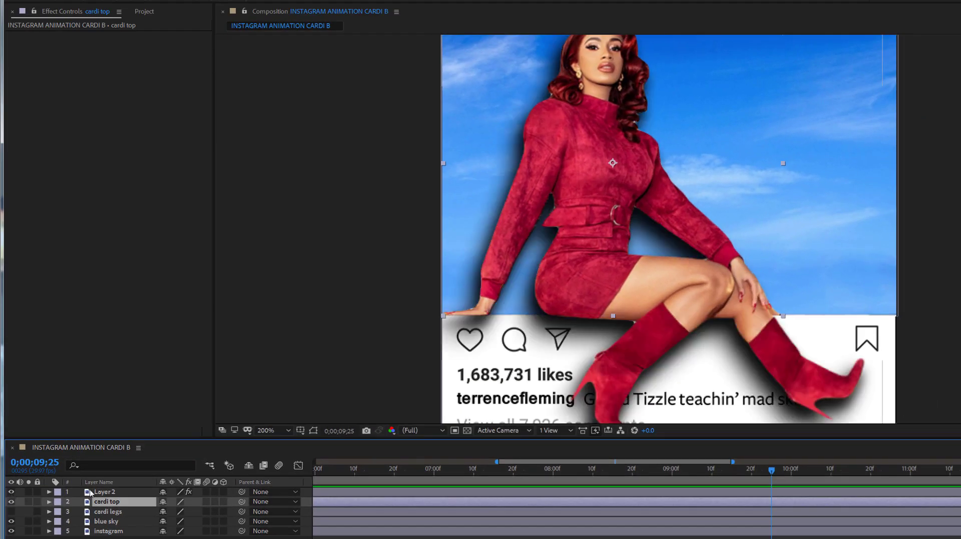
Draw a rectangular mask on Layer 2 wider than the post, covering the woman from above her head down to her thighs.
left_click(123, 494)
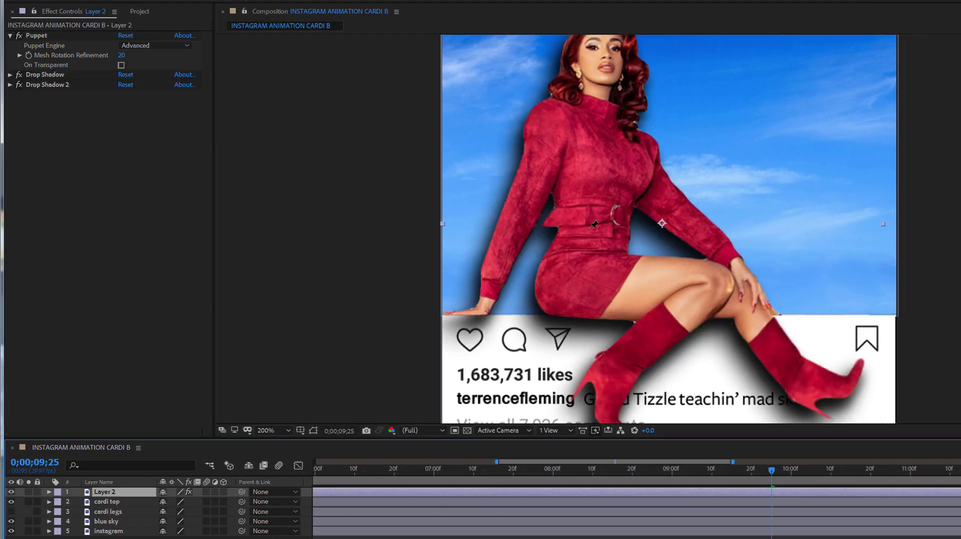
key("comma")
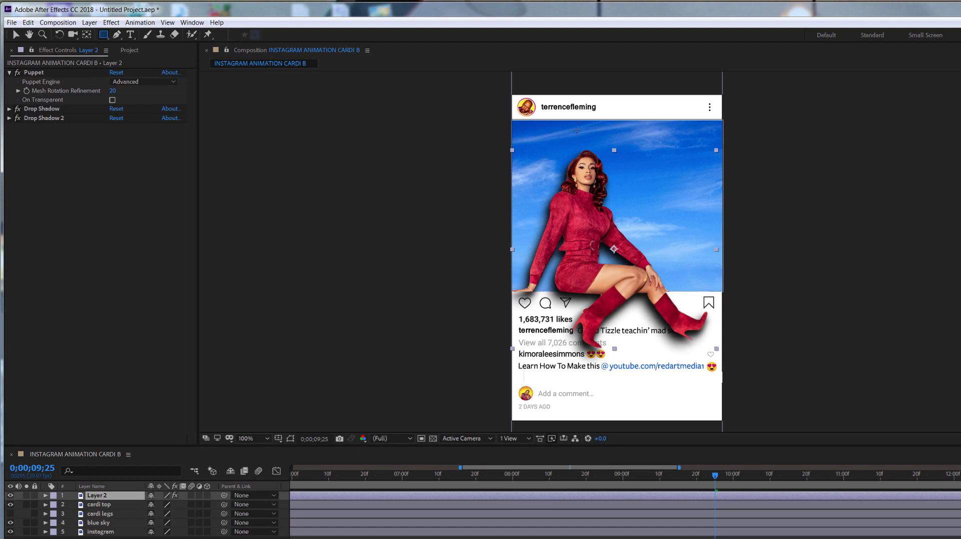
left_click_drag(473, 107, 729, 231)
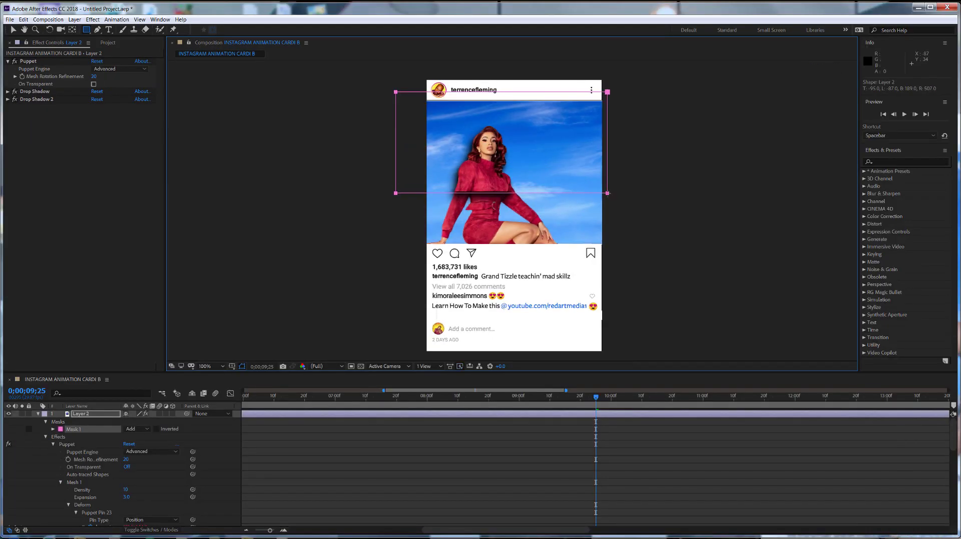
left_click_drag(608, 194, 623, 232)
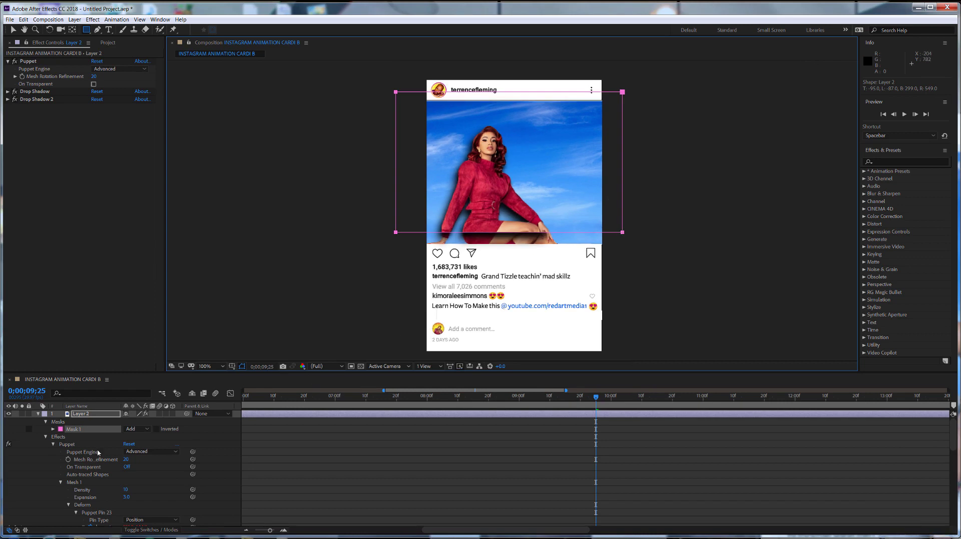
Invert Layer 2's Mask 1 and move its lower edge slightly further down the woman's thighs.
left_click(156, 430)
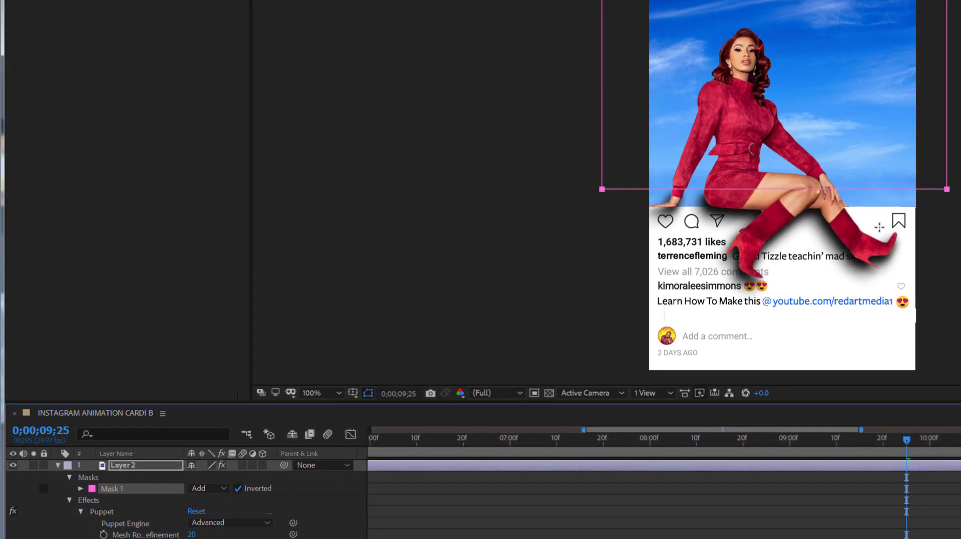
scroll(879, 228, "up", 2)
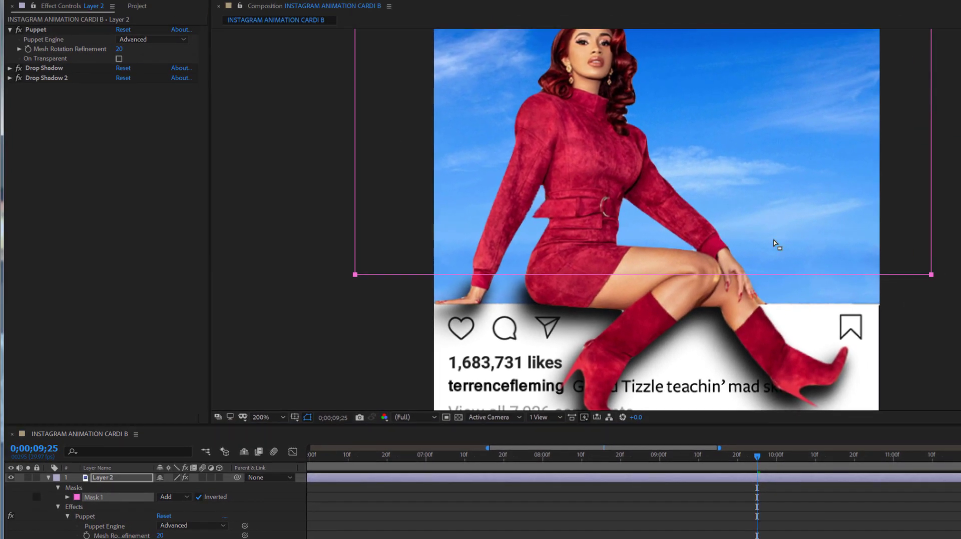
left_click(950, 275)
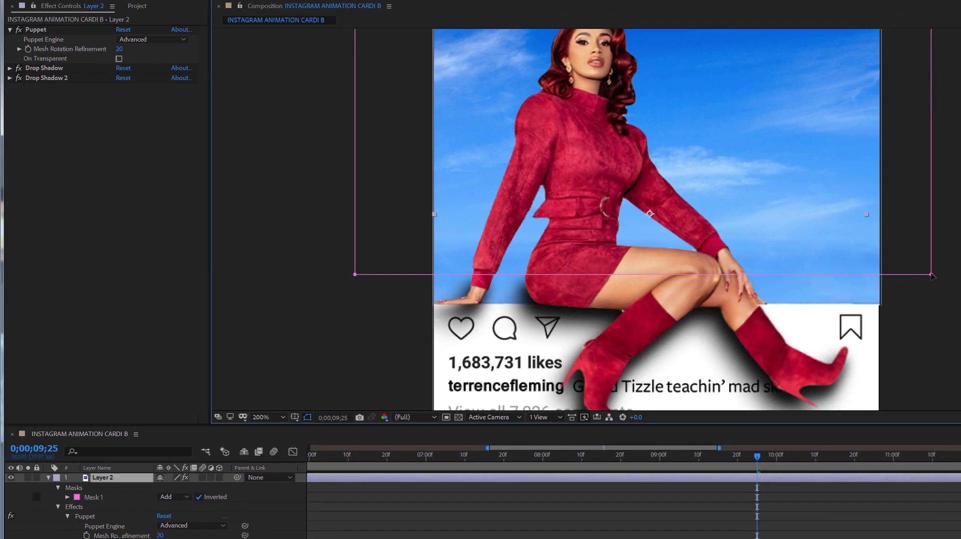
left_click(930, 275)
double_click(931, 274)
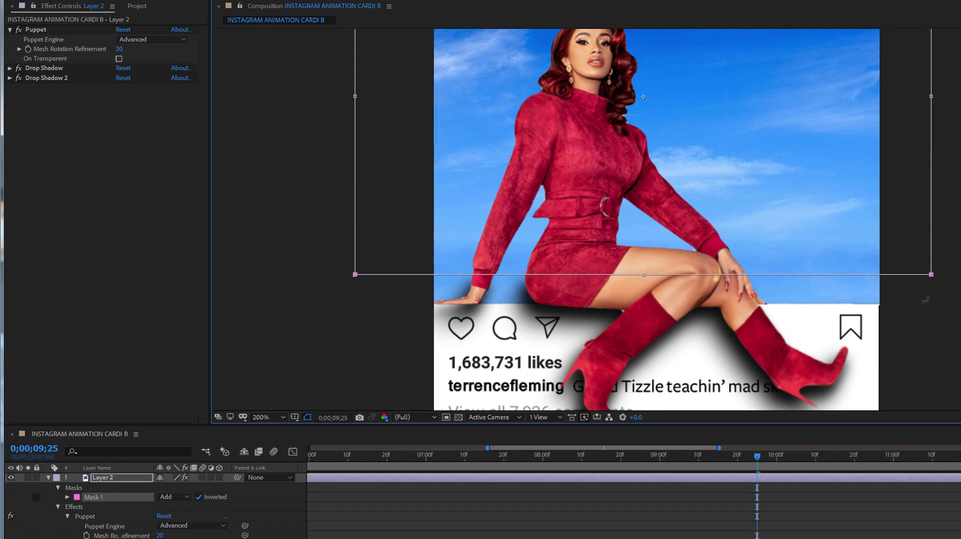
left_click_drag(644, 274, 640, 290)
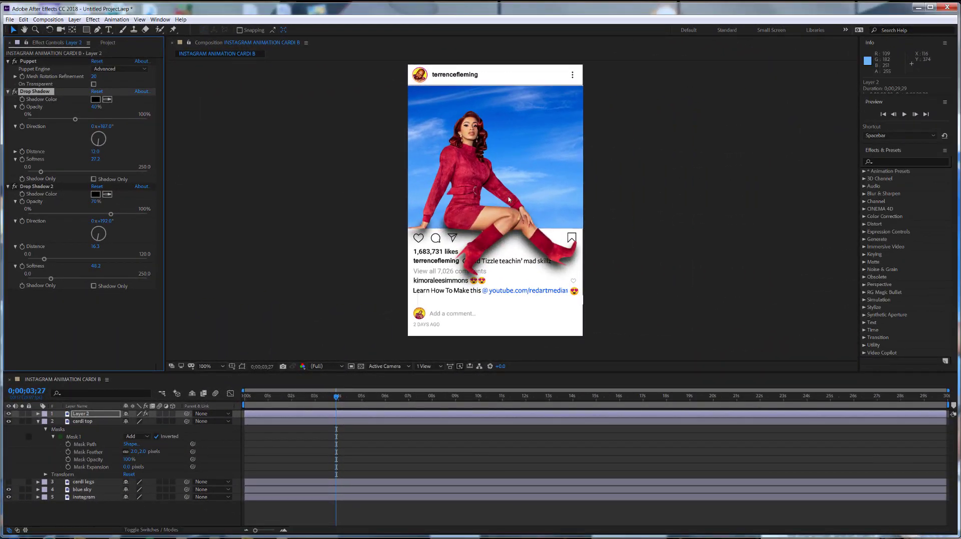
Set the softness of Layer 2's Drop Shadow 2 to 57.1 and preview the swinging leg.
key(".")
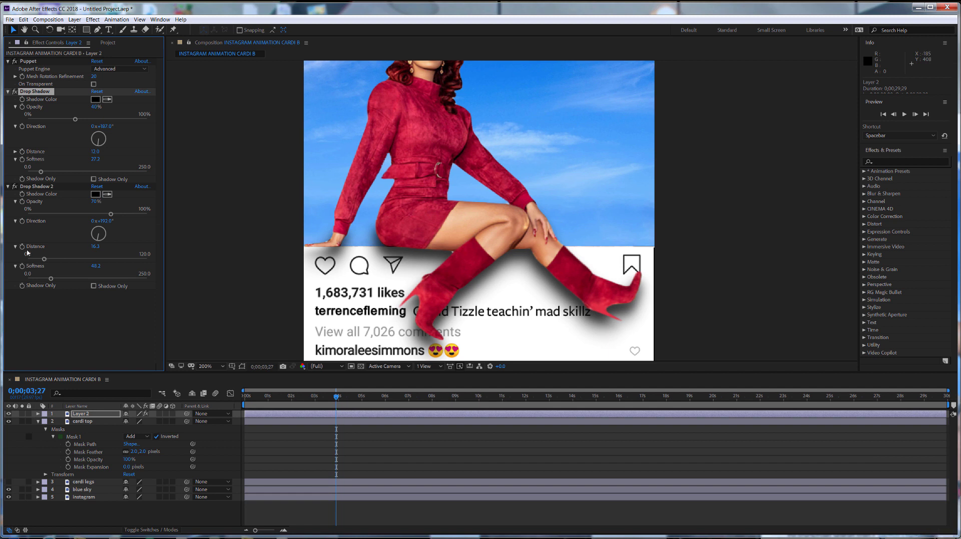
left_click(44, 259)
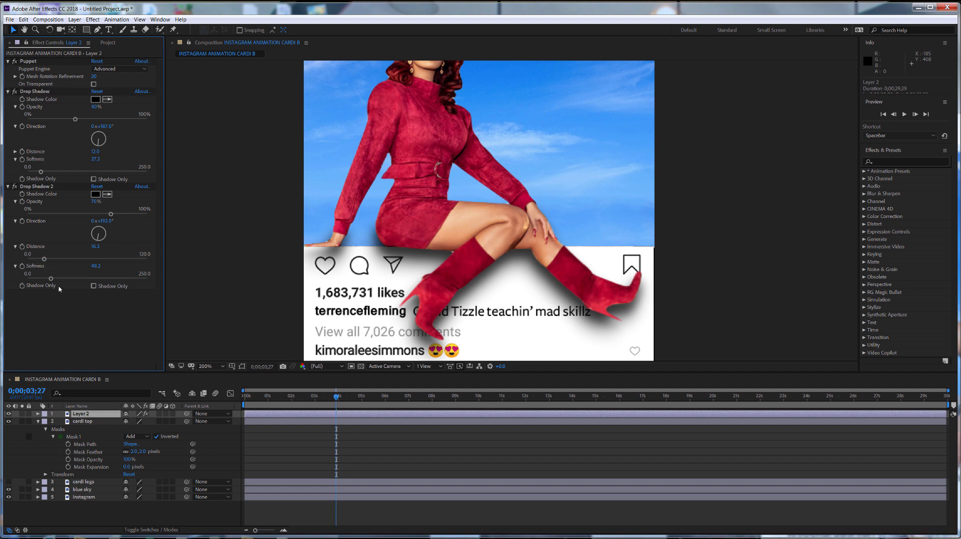
mouse_move(51, 279)
left_mouse_down()
mouse_move(43, 280)
mouse_move(55, 280)
left_mouse_up()
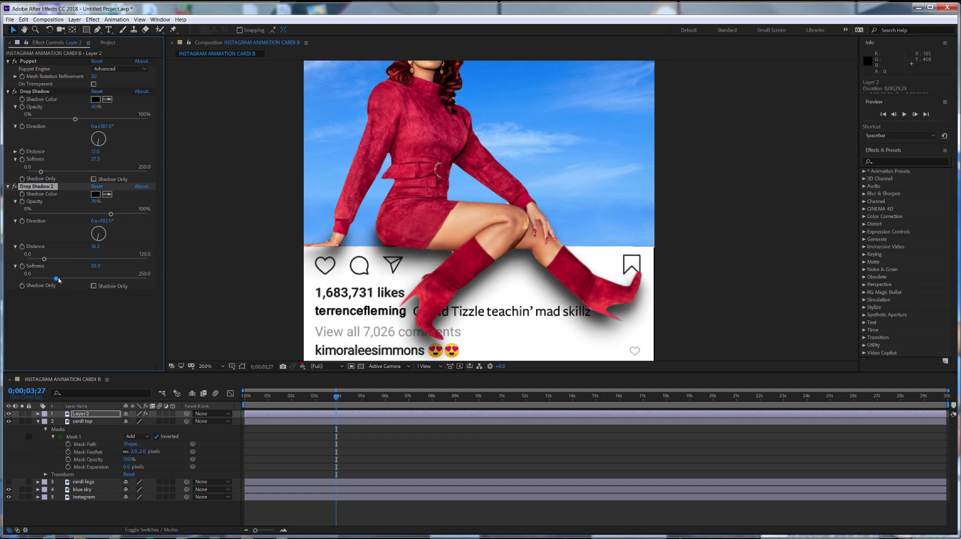
key("space")
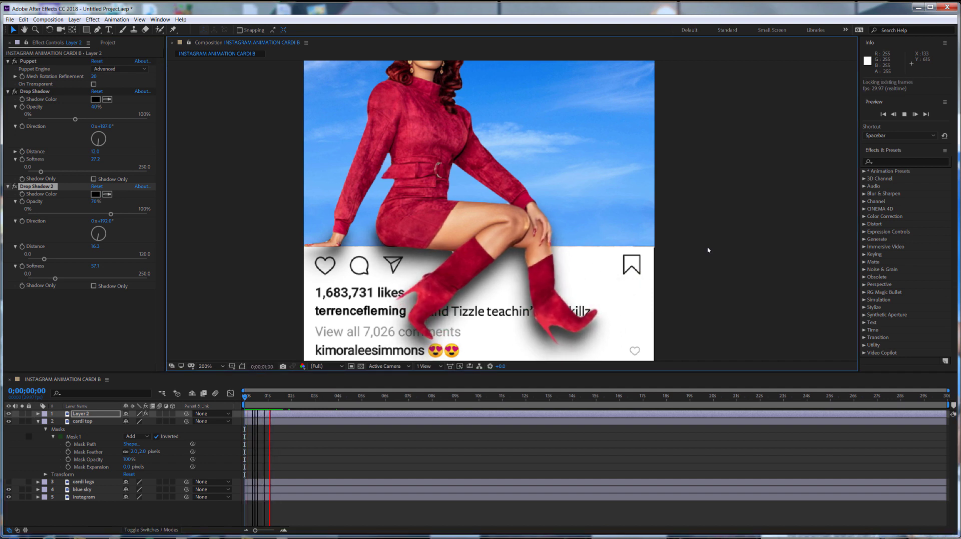
key("space")
key("comma")
key("space")
key("space")
Enlarge the composition view, fit the whole post in it, and preview the animation from the start.
left_click(220, 366)
left_click(213, 376)
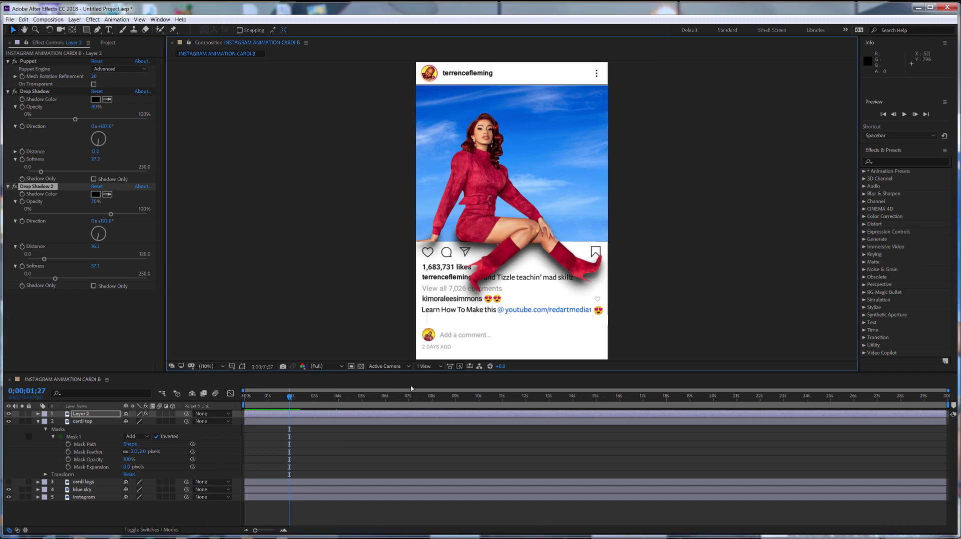
left_click_drag(416, 373, 408, 453)
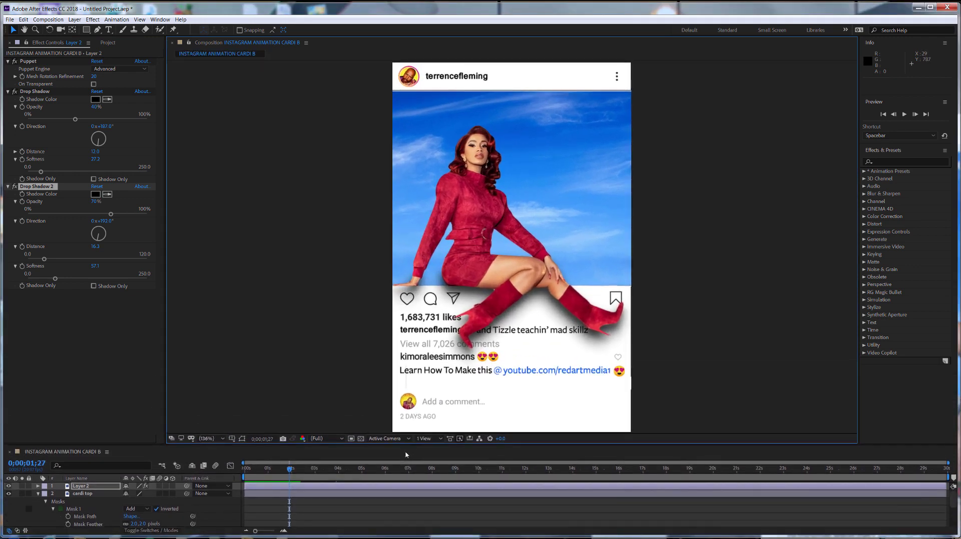
left_click(258, 480)
key("space")
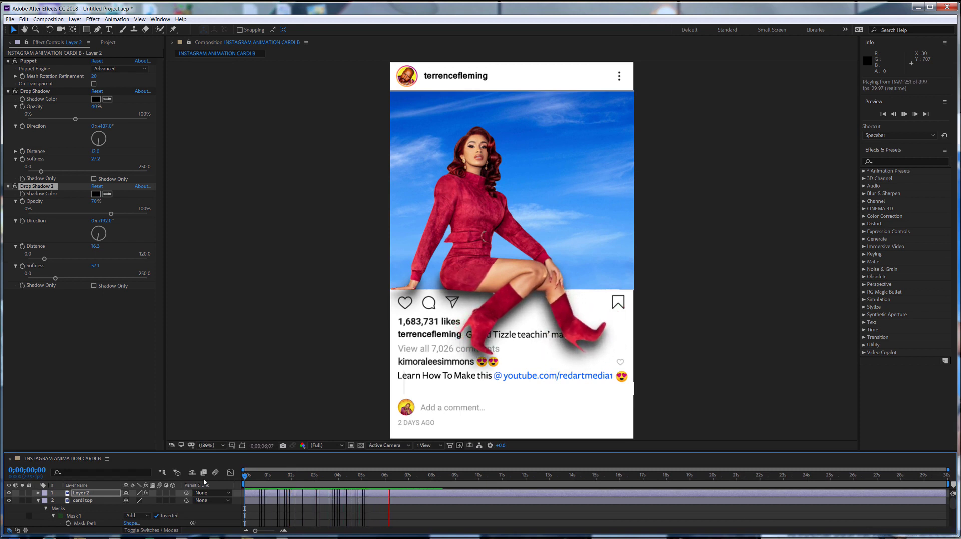
Add the composition to the render queue and enlarge the queue area.
left_click(9, 19)
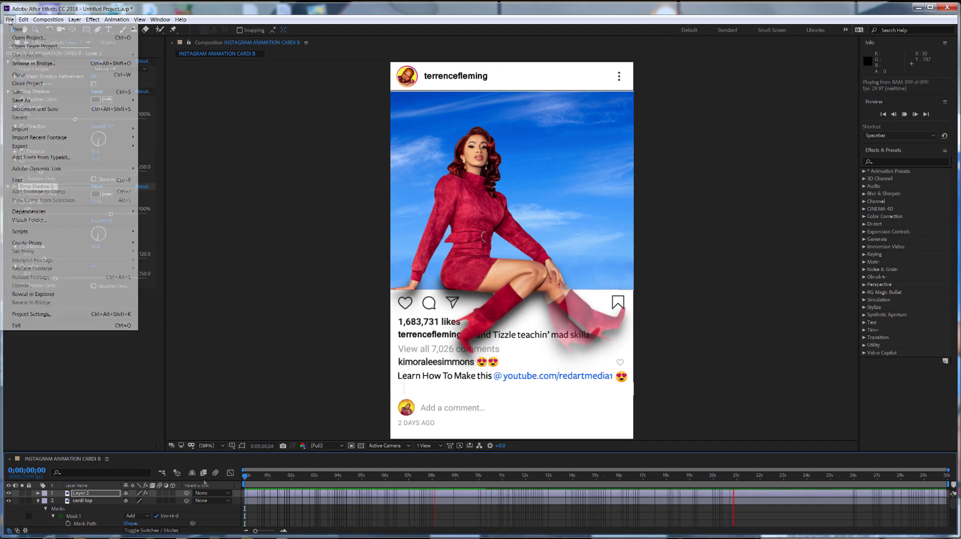
mouse_move(120, 146)
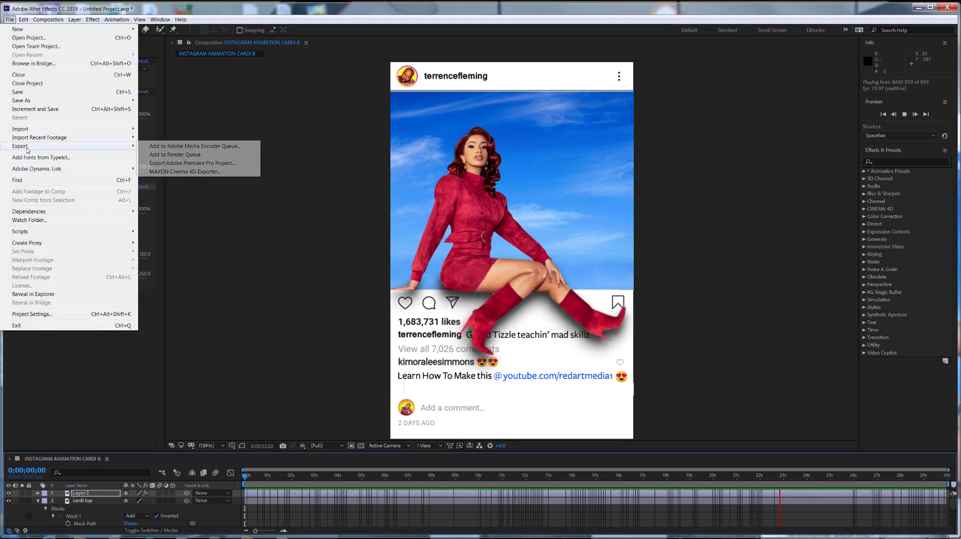
left_click(175, 154)
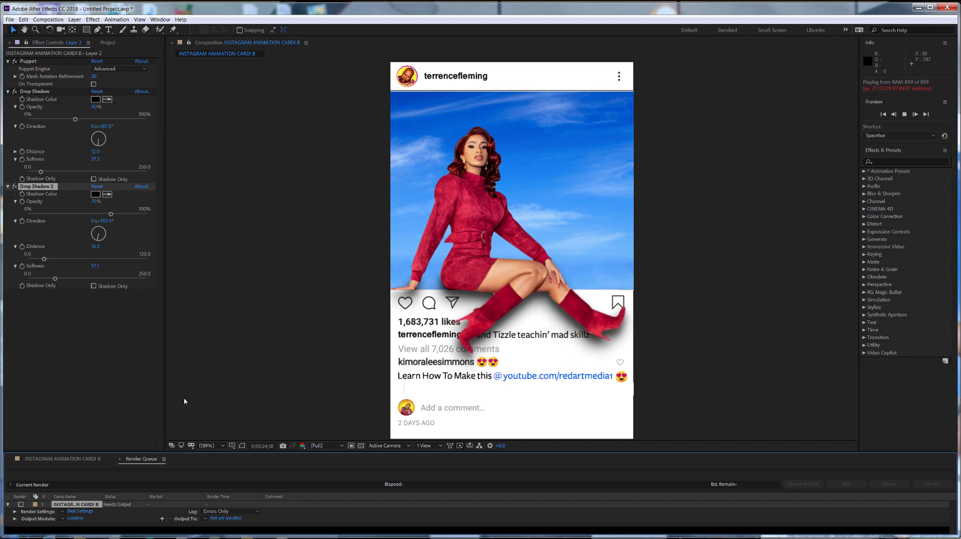
left_click_drag(192, 455, 192, 342)
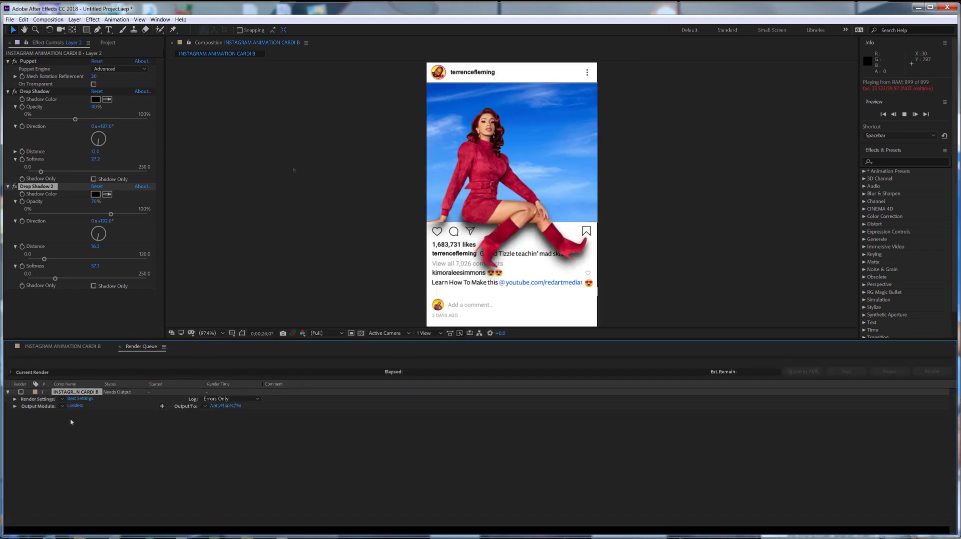
Configure the output module for AVI format with the video codec set to None.
left_click(75, 406)
left_click(457, 163)
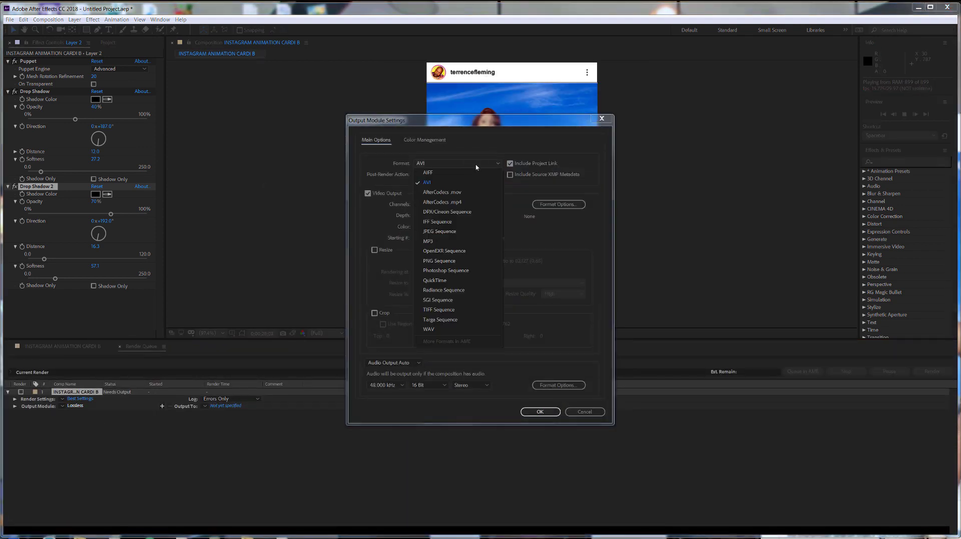
left_click(440, 182)
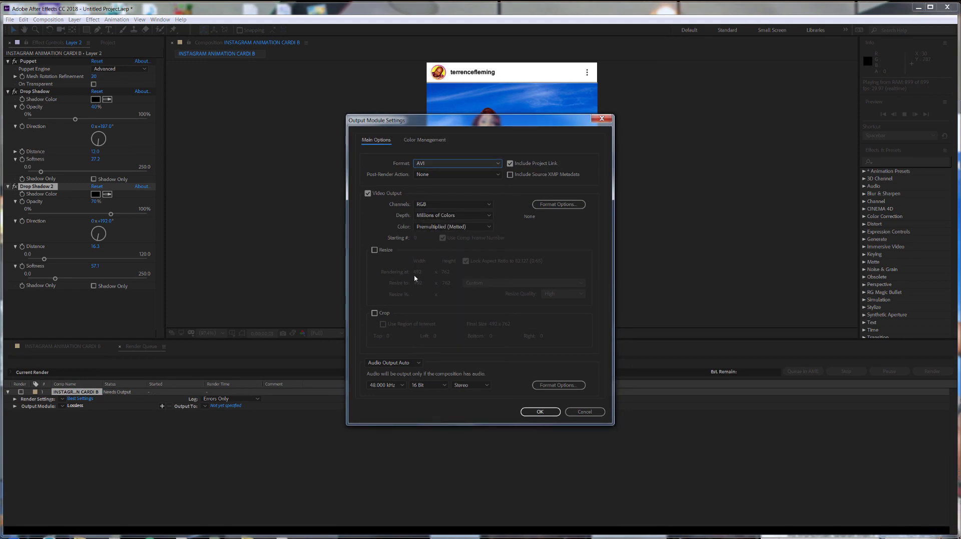
left_click(562, 205)
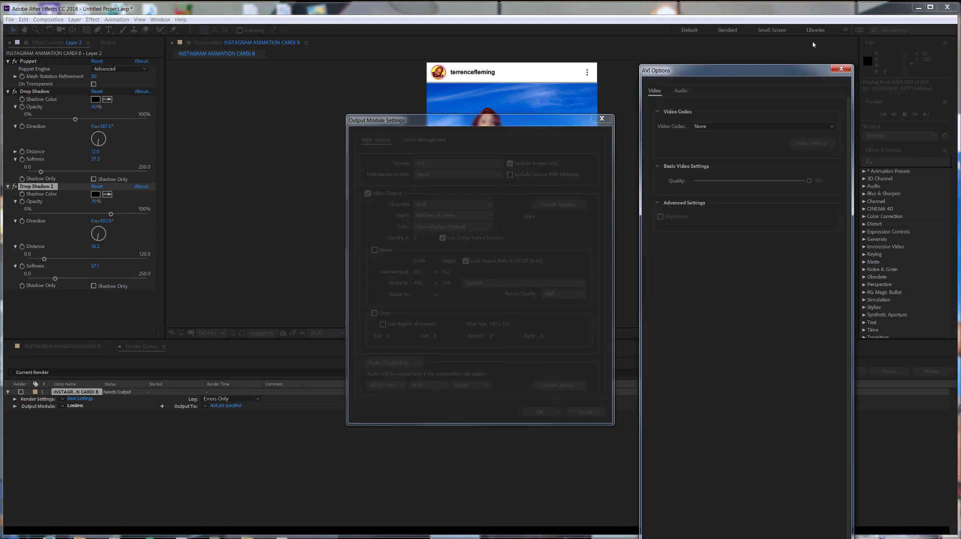
left_click_drag(779, 67, 524, 63)
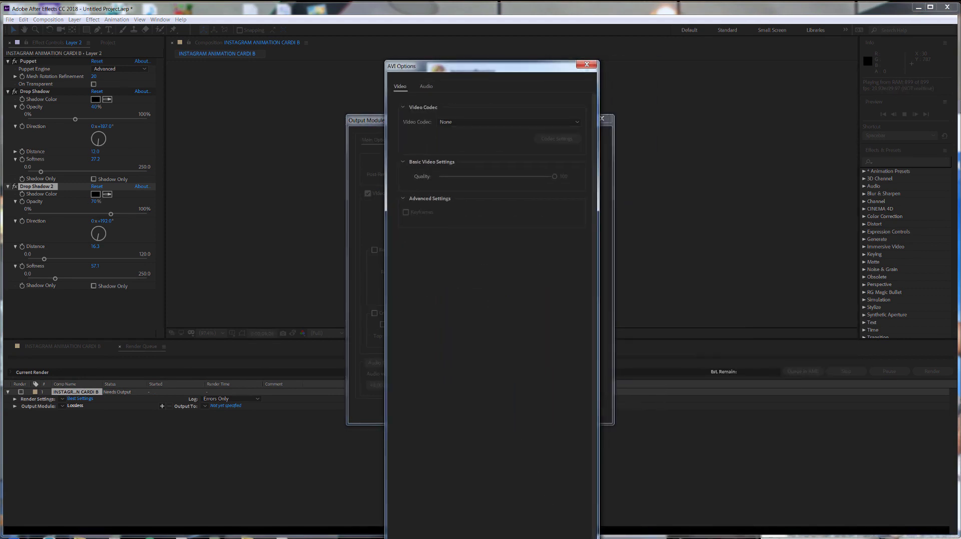
left_click(581, 506)
left_click(540, 412)
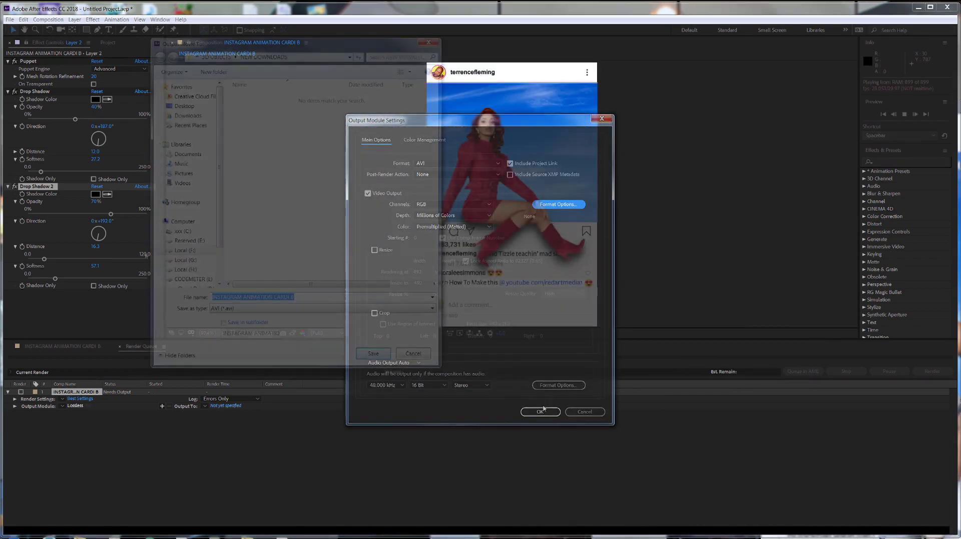
Save the output file as INSTAGRAM ANIMATION CARDI B.avi and start the render.
left_click(362, 354)
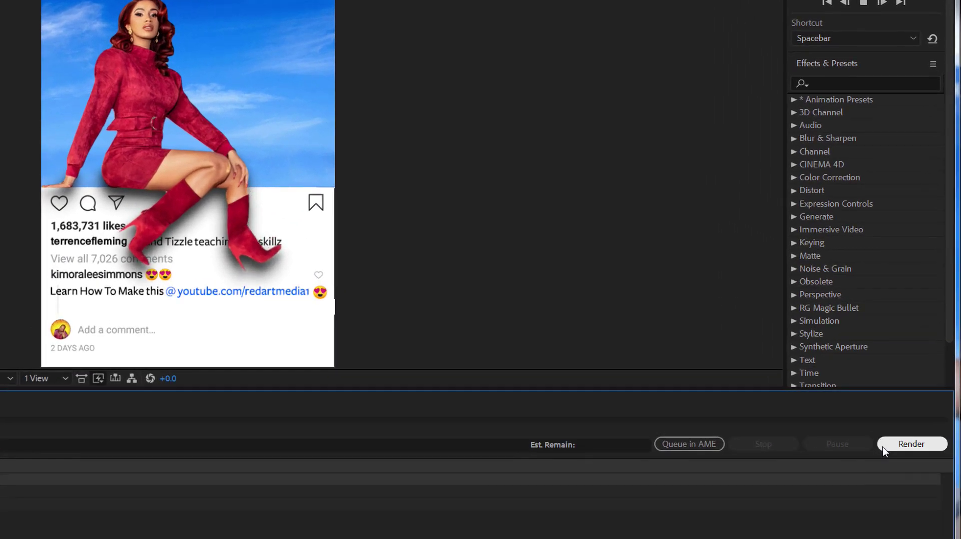
left_click(895, 443)
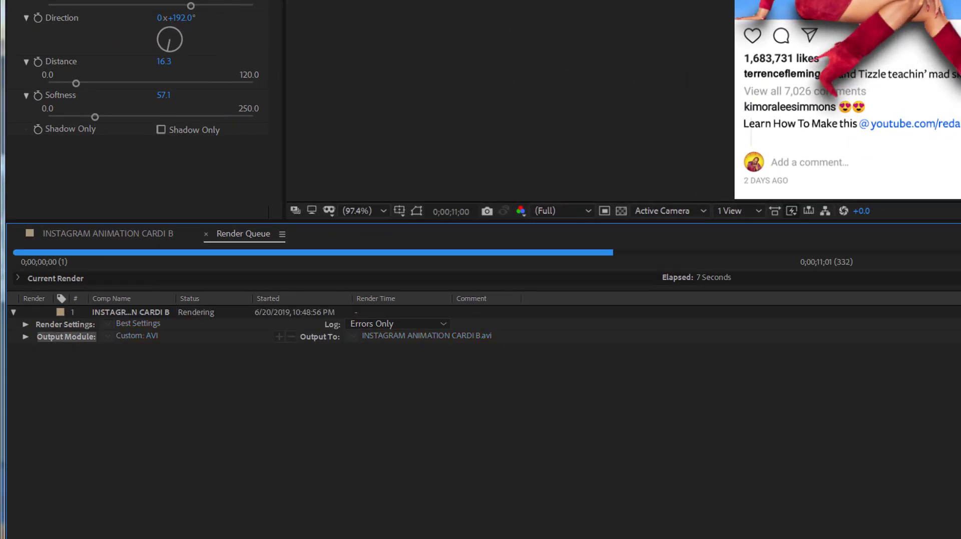